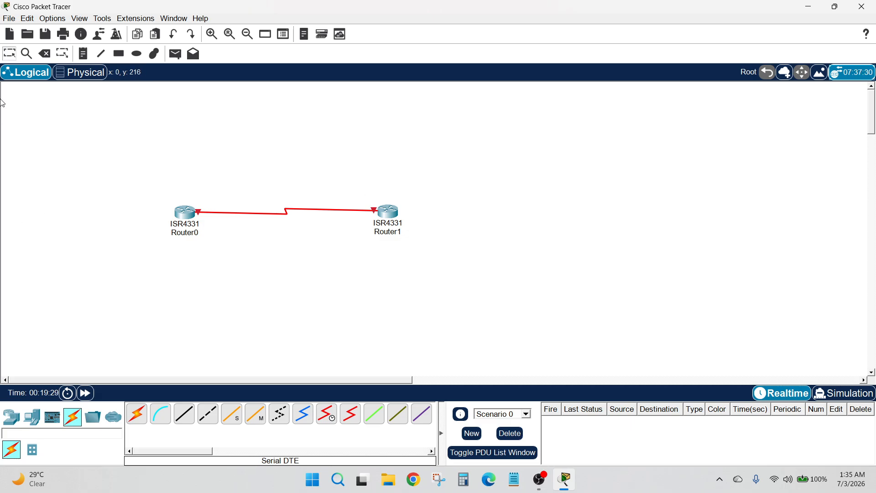
# Add a 'CHAP' text note to the canvas and nudge it slightly right
pyautogui.click(262, 146)
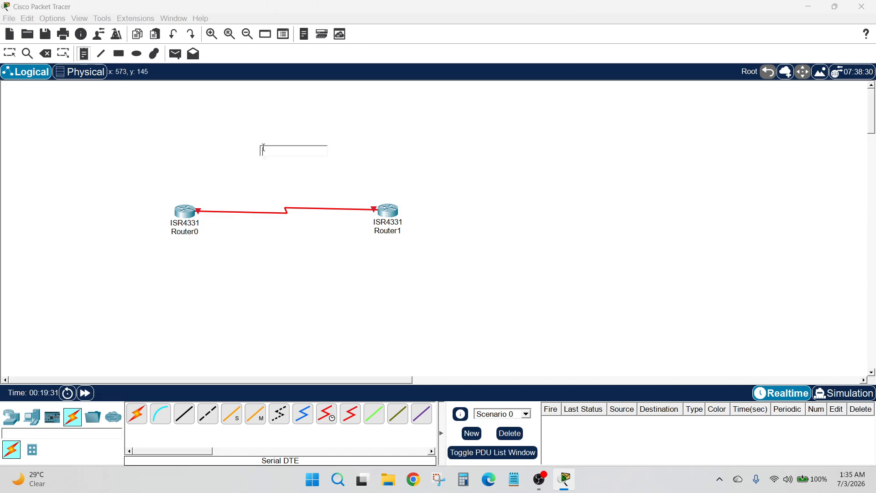
pyautogui.write('CHAP')
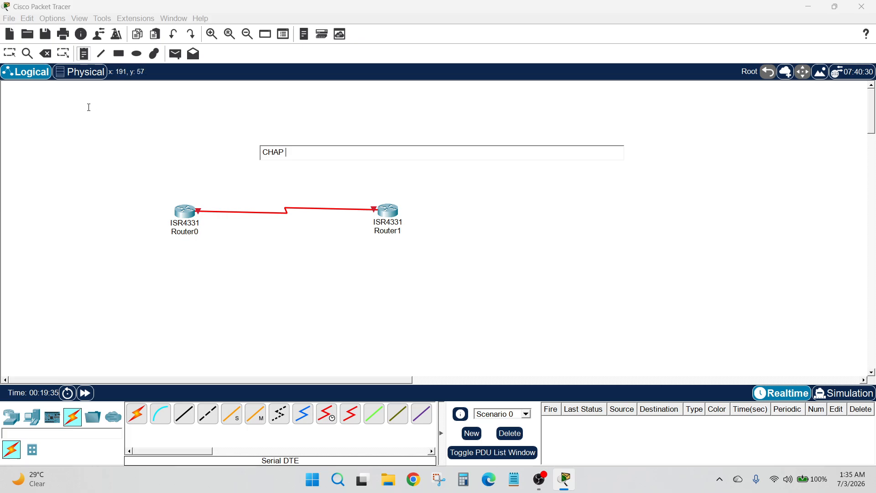
pyautogui.click(185, 127)
pyautogui.moveTo(264, 150); pyautogui.dragTo(272, 153)
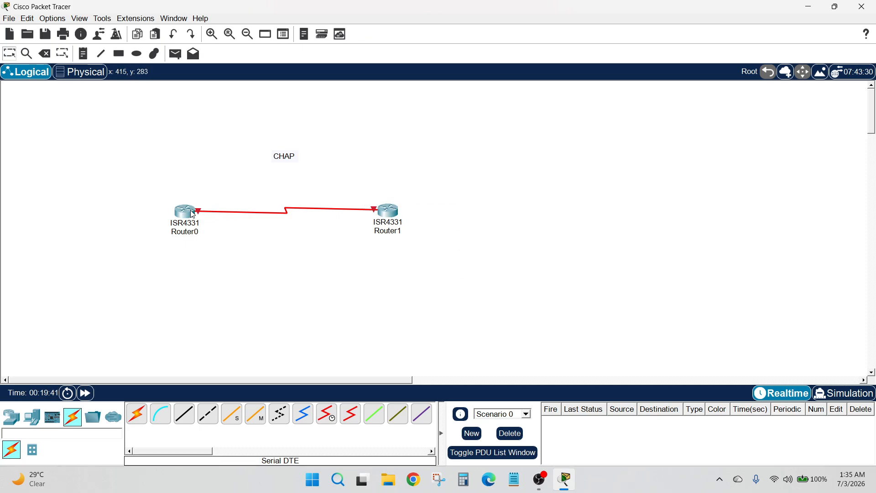
# Add notes '192.168.1.1' above Router0 and '192.168.1.2' above Router1
pyautogui.moveTo(193, 202)
pyautogui.click(83, 53)
pyautogui.click(193, 192)
pyautogui.write('19')
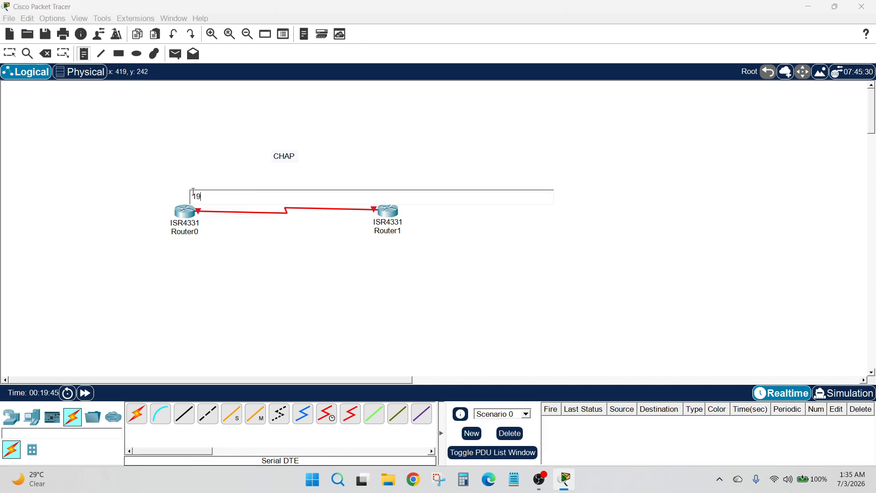
pyautogui.write('2.168.1.1')
pyautogui.click(364, 185)
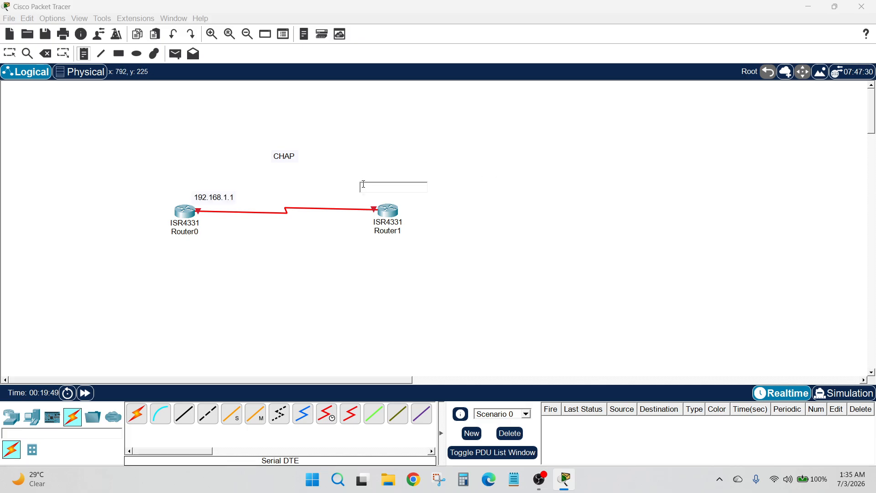
pyautogui.write('192.168.1.')
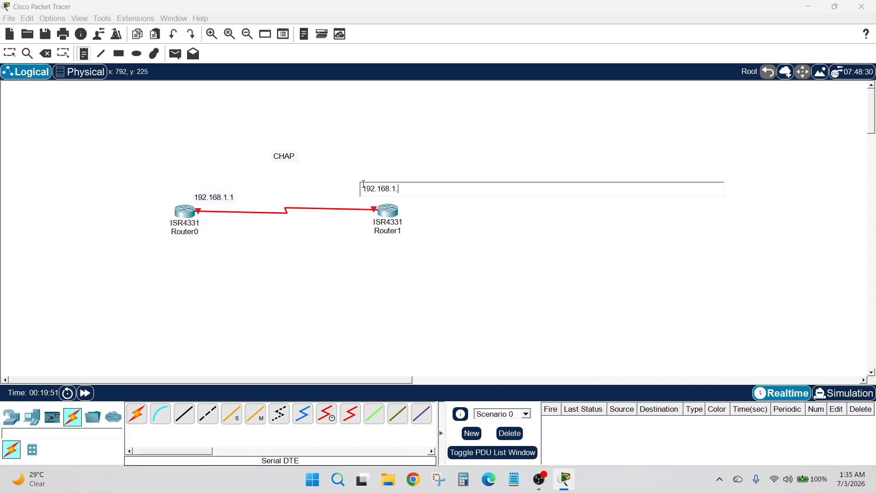
pyautogui.write('2')
pyautogui.click(13, 54)
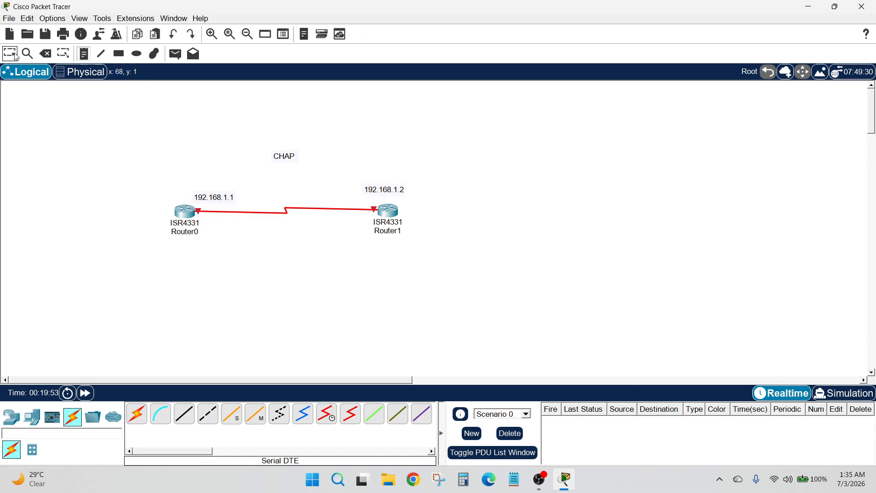
# Reposition the 192.168.1.2 and 192.168.1.1 notes to sit neatly above their routers
pyautogui.moveTo(400, 191); pyautogui.dragTo(393, 193)
pyautogui.click(446, 194)
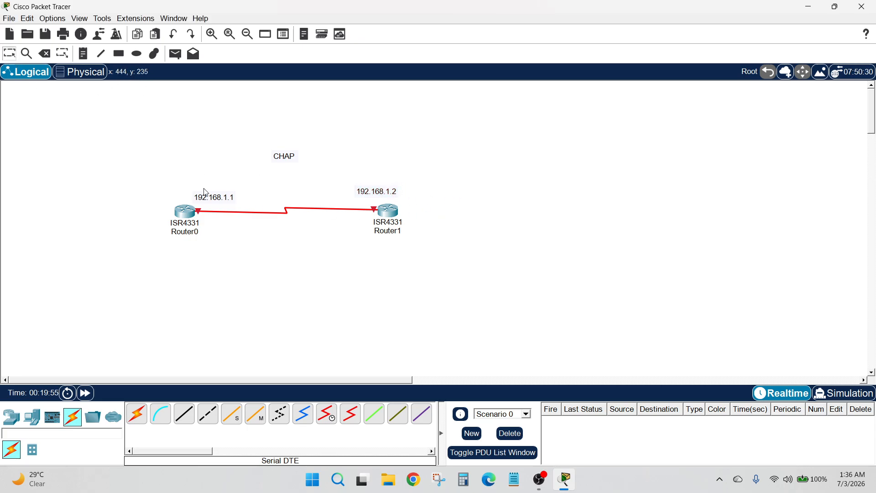
pyautogui.moveTo(223, 197); pyautogui.dragTo(209, 197)
pyautogui.click(221, 177)
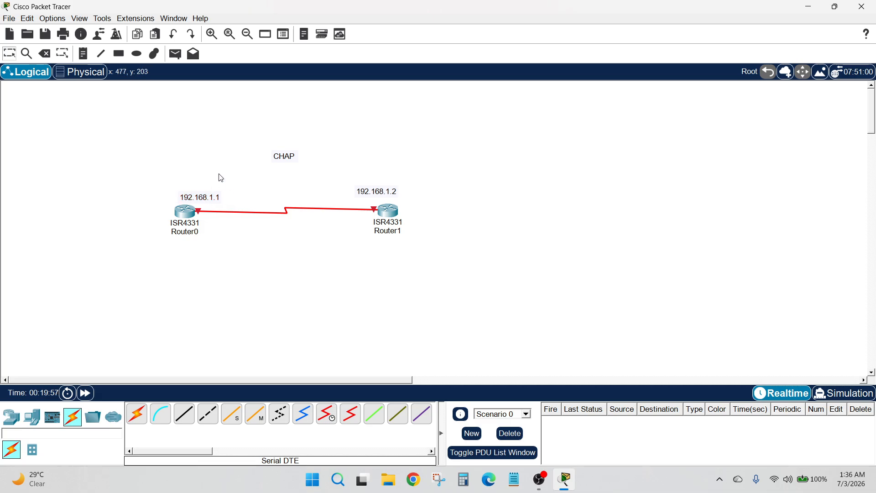
# In Router0's CLI, decline initial setup and enter configuration for interface s0/2/1
pyautogui.click(191, 211)
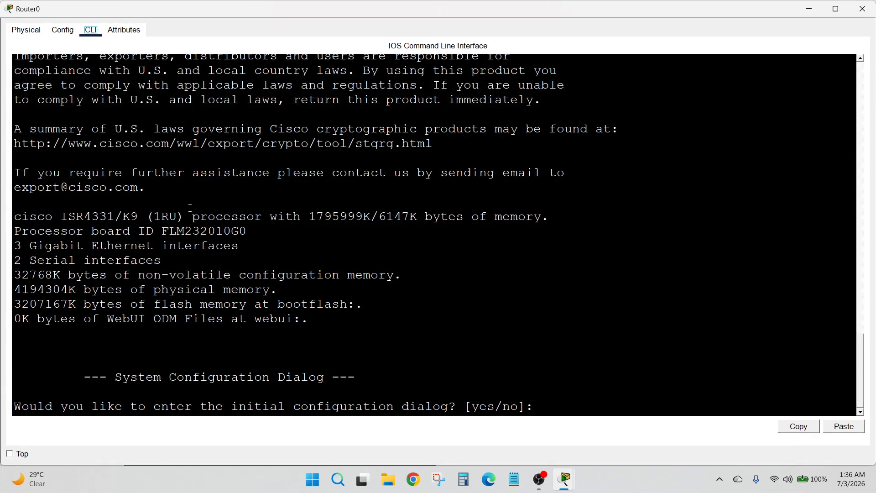
pyautogui.click(538, 405)
pyautogui.write('NO')
pyautogui.press('Return')
pyautogui.press('Return')
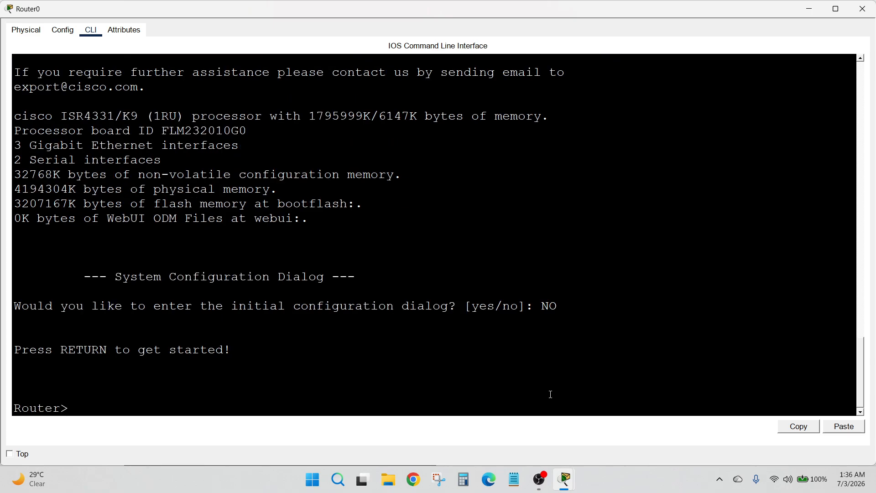
pyautogui.write('en')
pyautogui.press('Return')
pyautogui.write('conf t')
pyautogui.press('Return')
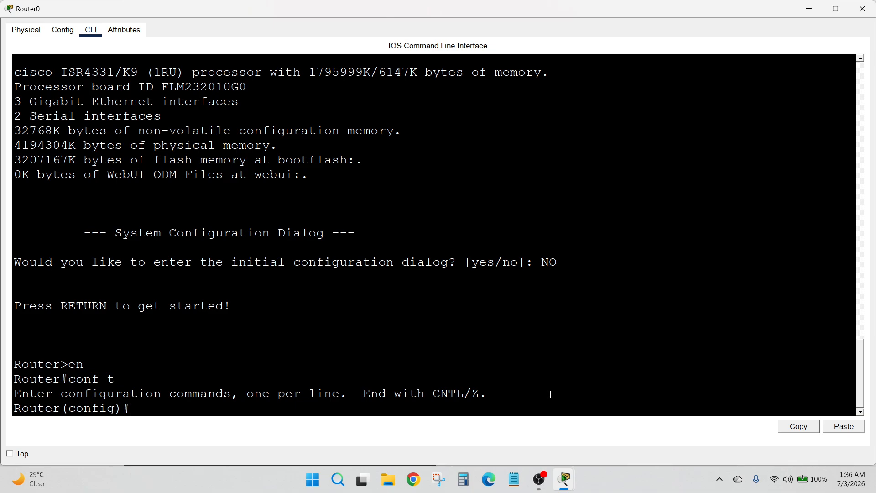
pyautogui.write('int s0/2/1')
pyautogui.press('Return')
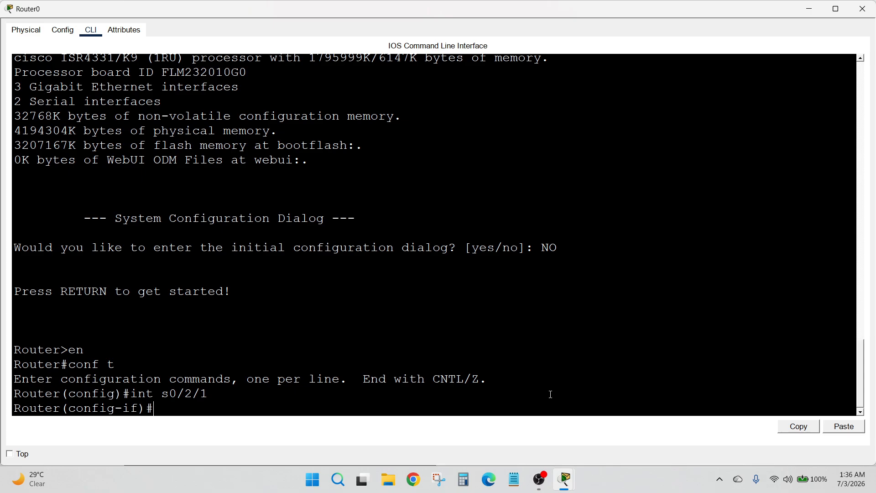
# Assign 192.168.1.1 255.255.255.0 to Serial0/2/1, enable it with no shutdown, and close the window
pyautogui.write('i')
pyautogui.write('p')
pyautogui.press('BackSpace')
pyautogui.write('p ad')
pyautogui.press('Tab')
pyautogui.write('1')
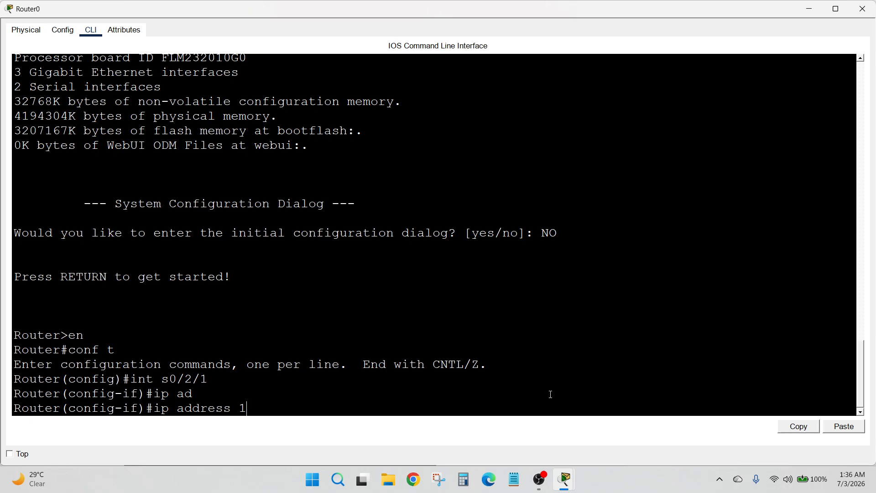
pyautogui.write('92.168.1.1 255.255.')
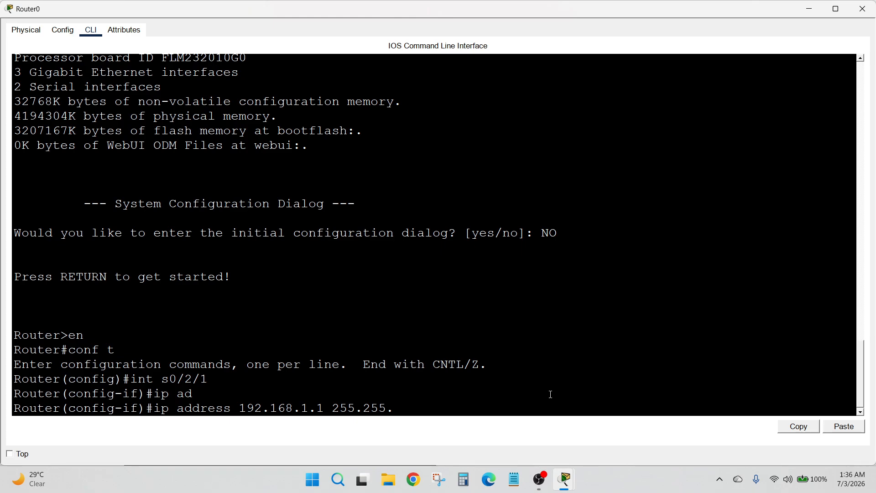
pyautogui.write('255.0')
pyautogui.press('Return')
pyautogui.write('n')
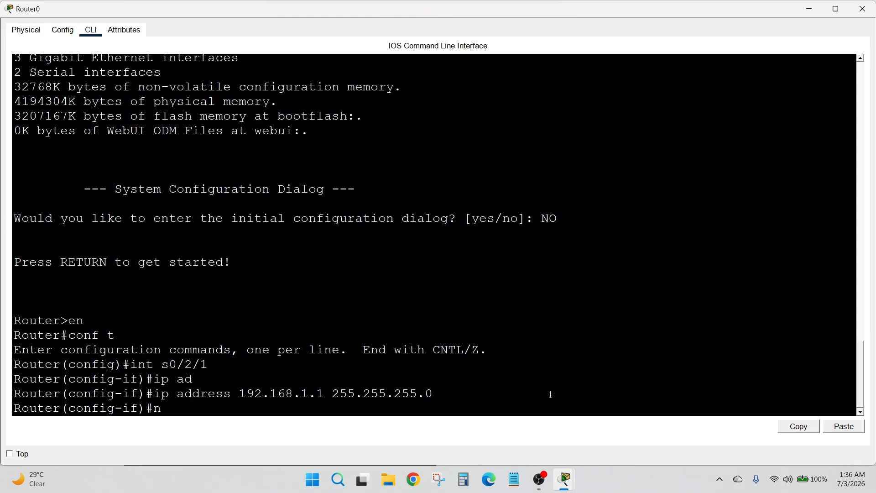
pyautogui.write('o sh')
pyautogui.press('Tab')
pyautogui.press('Return')
pyautogui.press('Return')
pyautogui.press('Return')
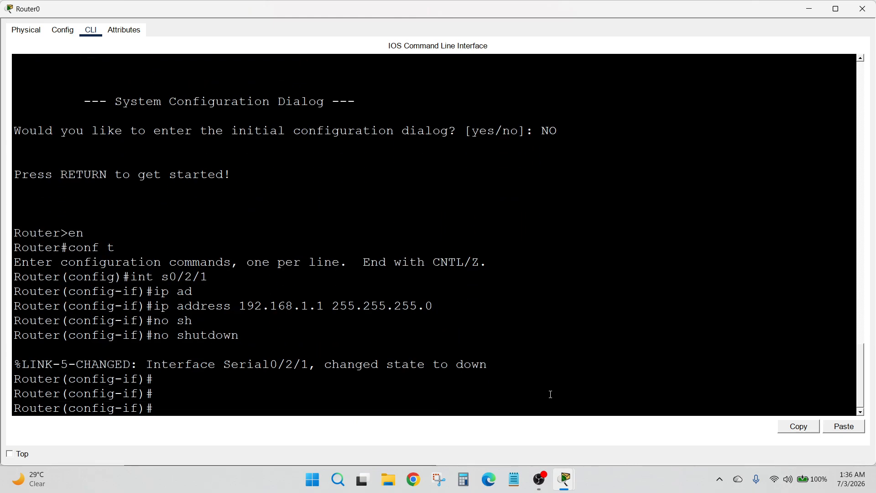
pyautogui.click(863, 8)
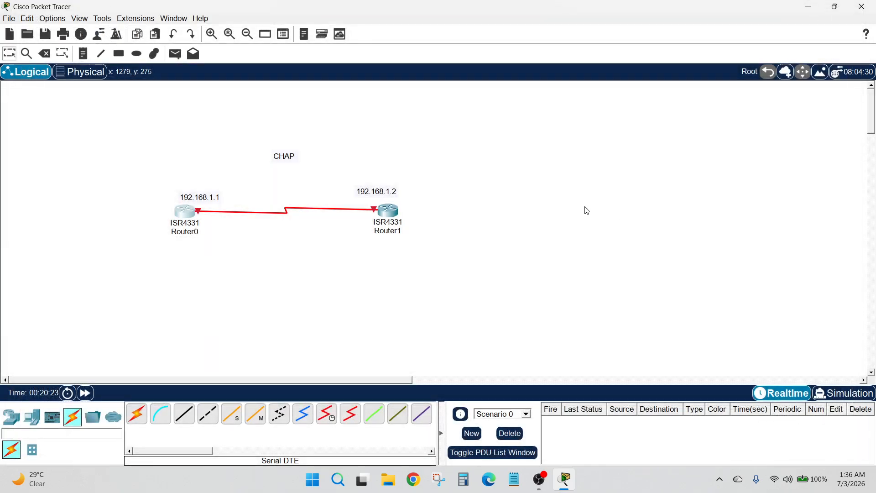
# In Router1's CLI, decline initial setup and enter configuration for interface s0/2/1
pyautogui.click(388, 210)
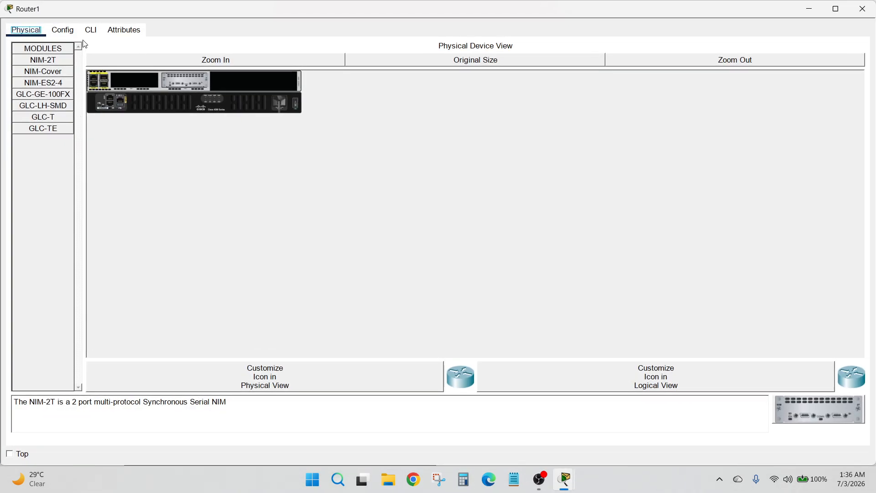
pyautogui.click(86, 32)
pyautogui.write('no')
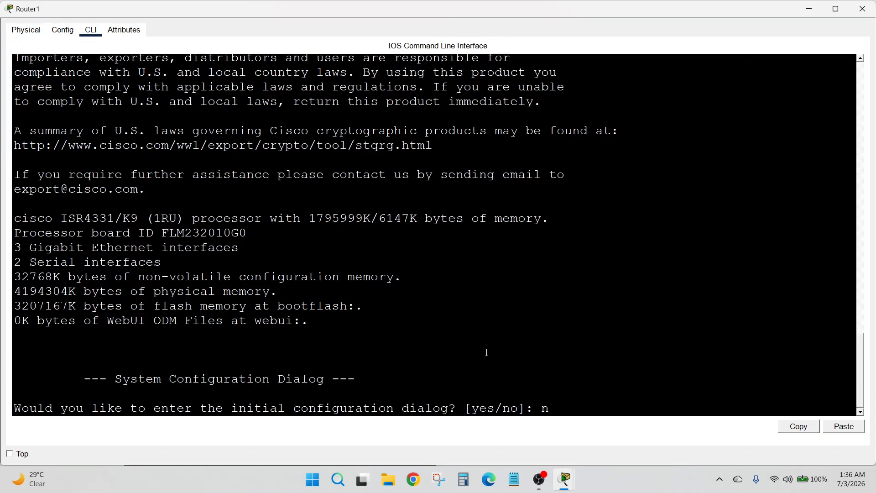
pyautogui.press('Return')
pyautogui.press('Return')
pyautogui.write('en')
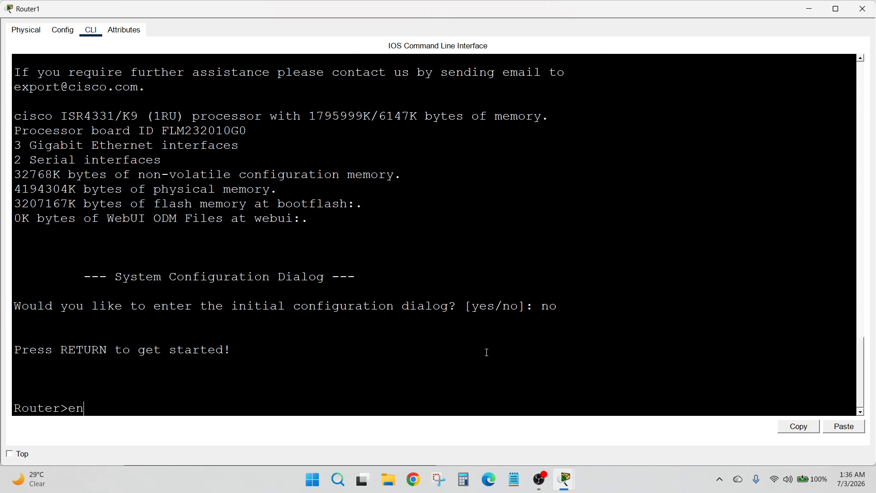
pyautogui.press('Return')
pyautogui.write('conf t')
pyautogui.press('Return')
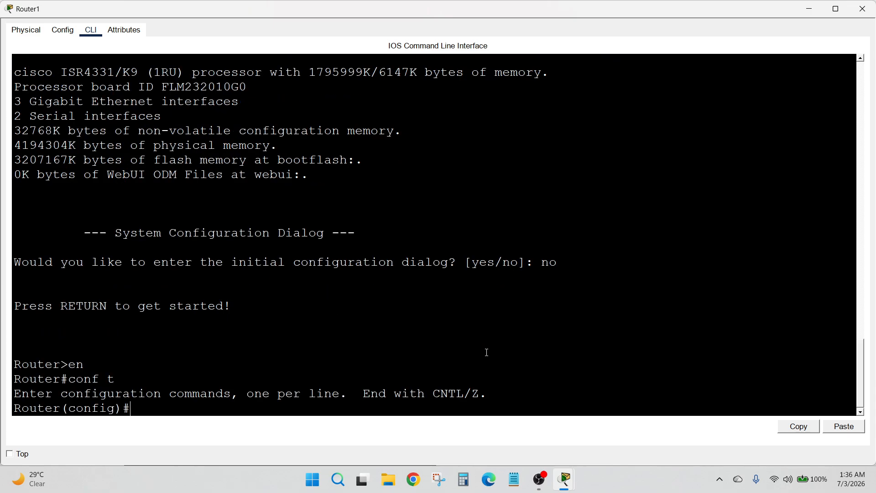
pyautogui.write('int s0/2/1')
pyautogui.press('Return')
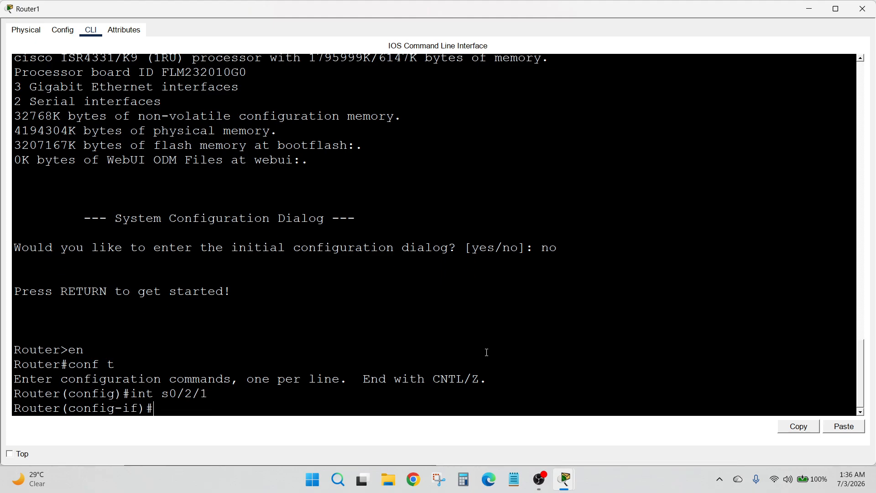
# Assign 192.168.1.2 255.255.255.0 to Serial0/2/1, enable it with no shutdown, and close the window
pyautogui.write('ip ad')
pyautogui.press('Tab')
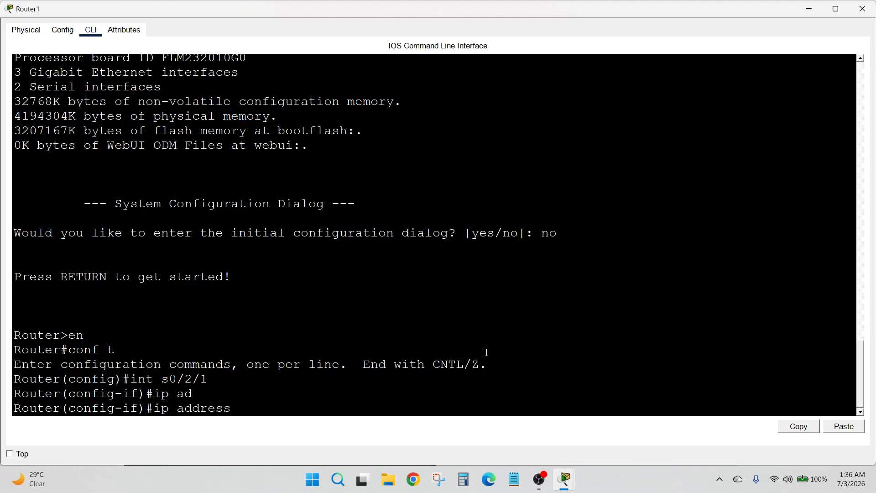
pyautogui.write('192.168.1.2 255.255.255.0')
pyautogui.press('Return')
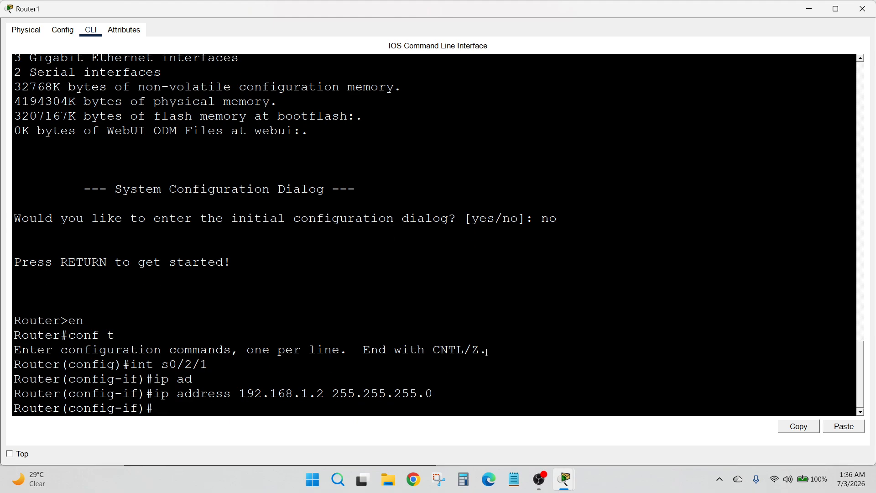
pyautogui.write('no sh')
pyautogui.press('Tab')
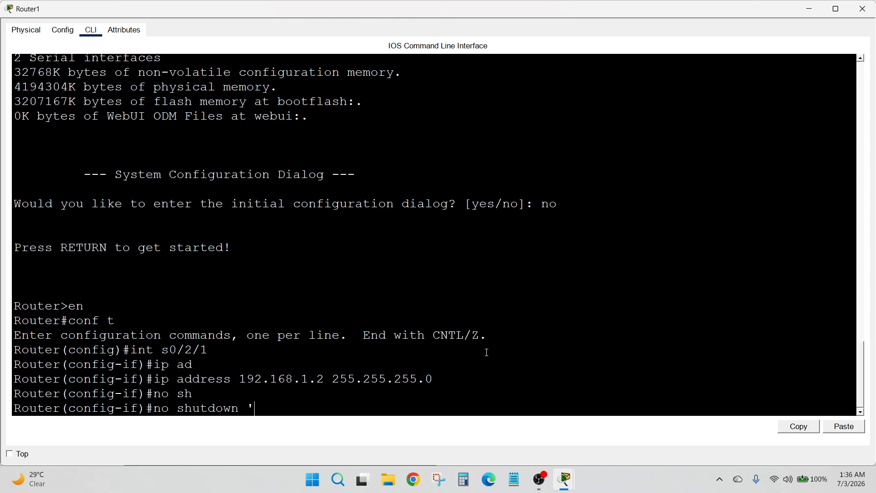
pyautogui.press('Return')
pyautogui.press('Return')
pyautogui.press('Return')
pyautogui.press('Return')
pyautogui.press('Return')
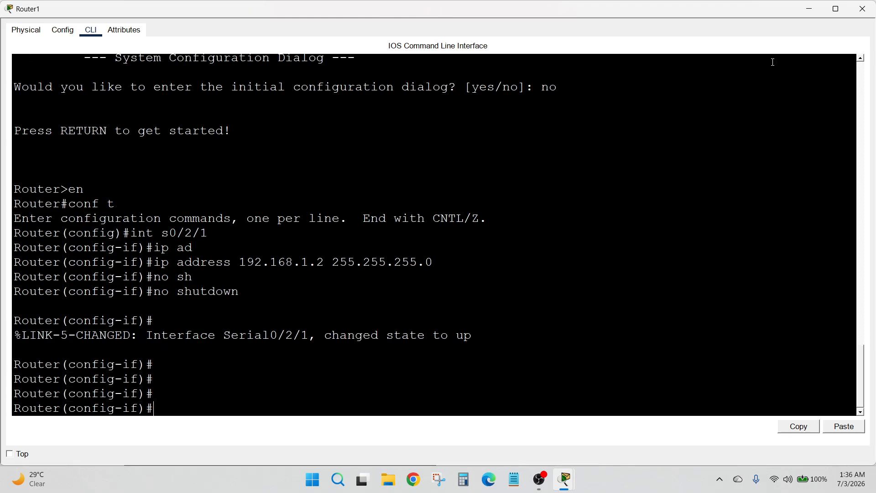
pyautogui.click(854, 14)
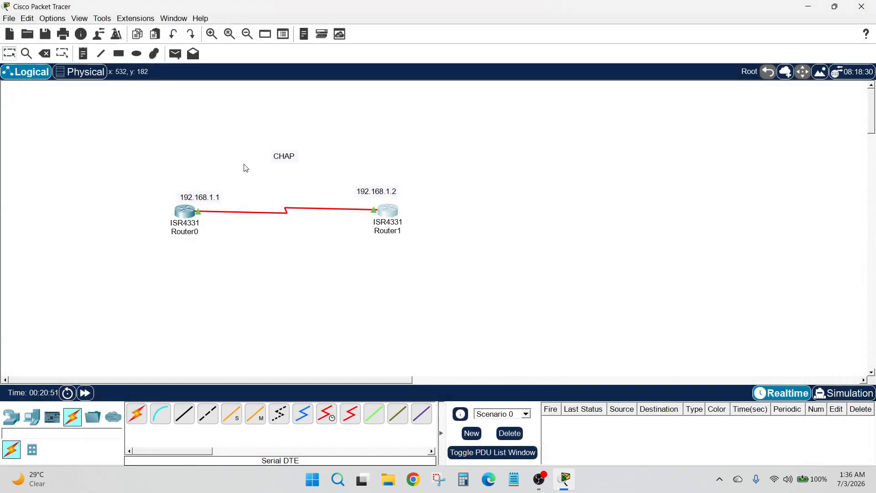
# Open Router0's console and exit configuration mode back to privileged exec
pyautogui.click(190, 216)
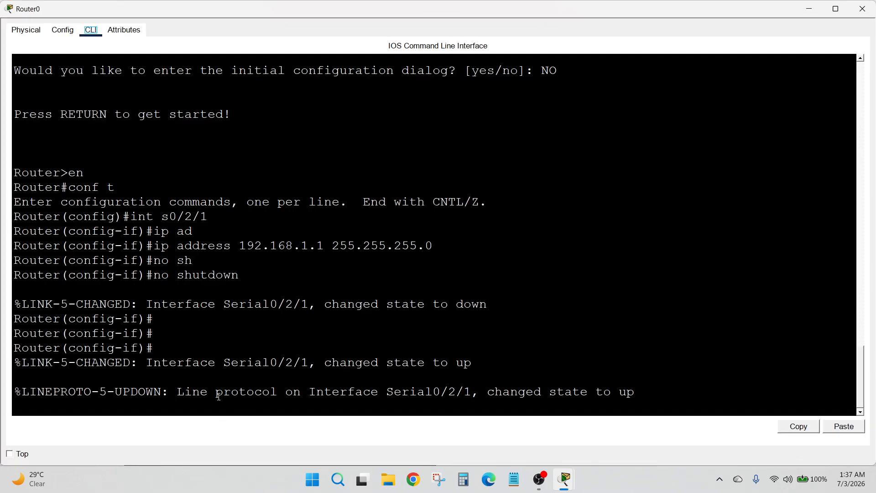
pyautogui.press('Return')
pyautogui.press('Return')
pyautogui.write('ex')
pyautogui.press('Return')
pyautogui.write('ex')
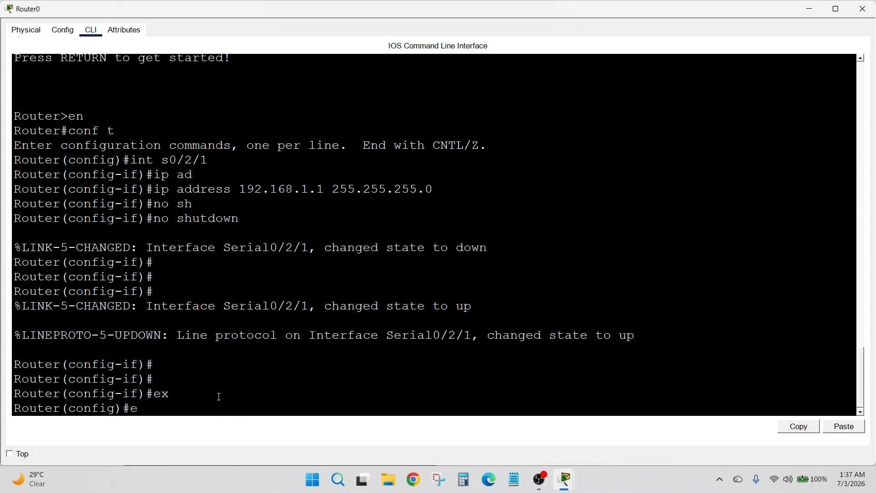
pyautogui.press('Return')
pyautogui.press('Return')
pyautogui.press('Return')
# Run show ip int brief to confirm Serial0/2/1 at 192.168.1.1 is up/up, then log out
pyautogui.write('sh')
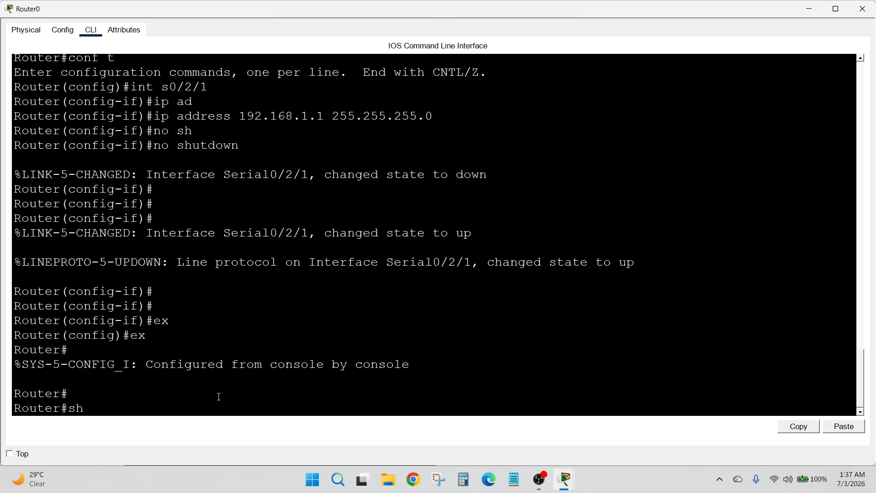
pyautogui.write('ow ip int br')
pyautogui.press('Tab')
pyautogui.press('Return')
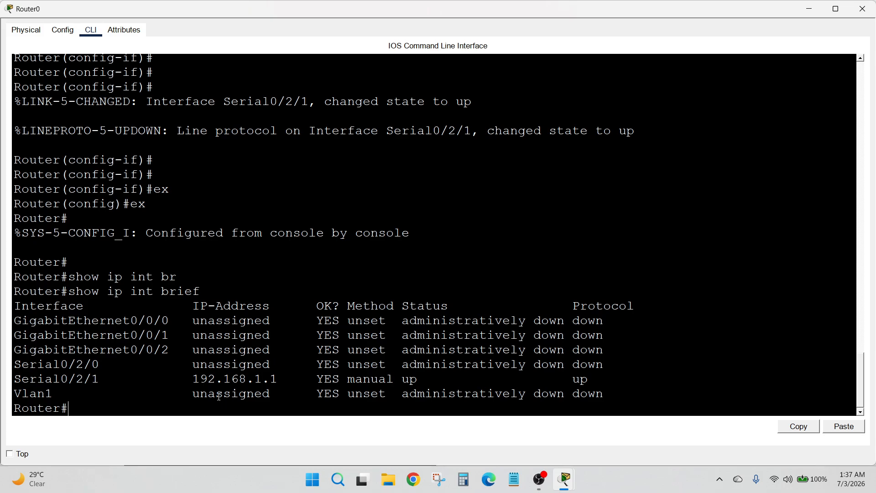
pyautogui.press('Return')
pyautogui.press('Return')
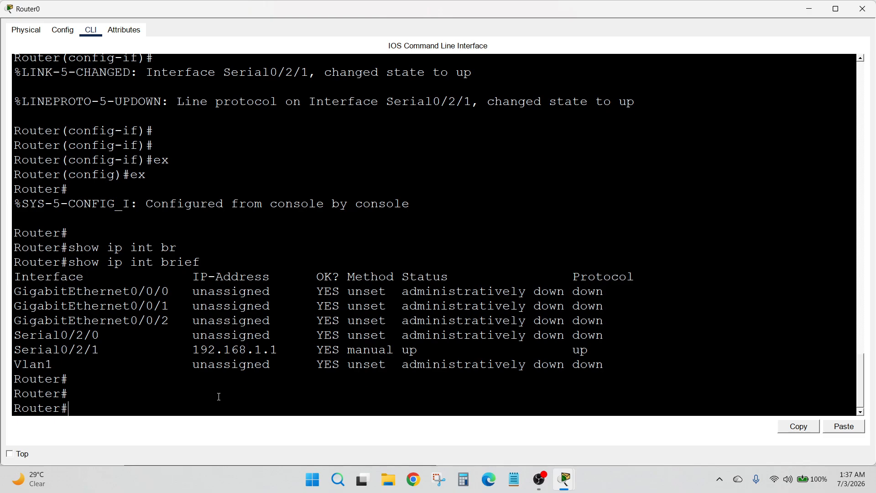
pyautogui.write('ex')
pyautogui.press('Return')
pyautogui.press('Return')
pyautogui.press('Return')
pyautogui.press('Return')
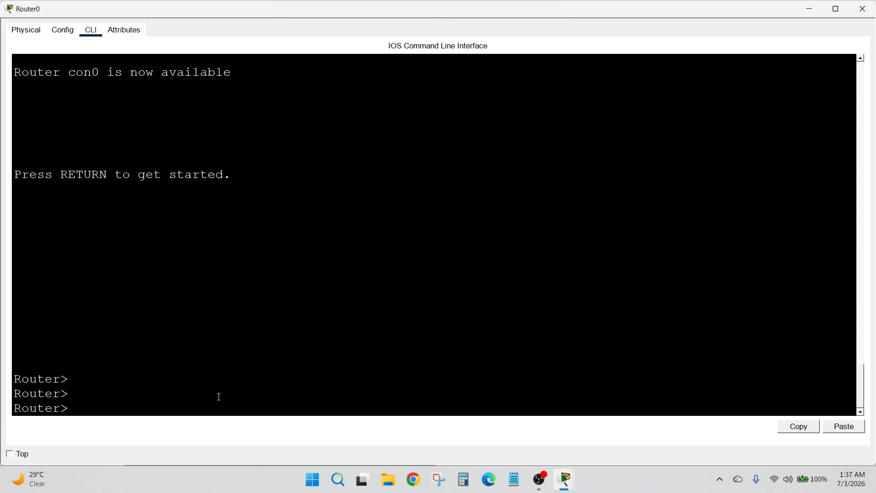
# Enter global configuration on Router0 and set its hostname to r1
pyautogui.write('en c')
pyautogui.press('BackSpace')
pyautogui.press('BackSpace')
pyautogui.press('Return')
pyautogui.write('conf t')
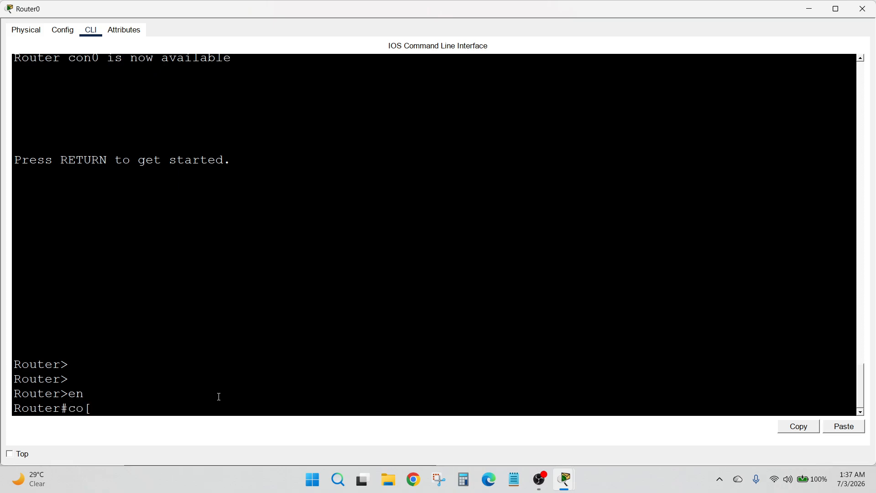
pyautogui.press('Return')
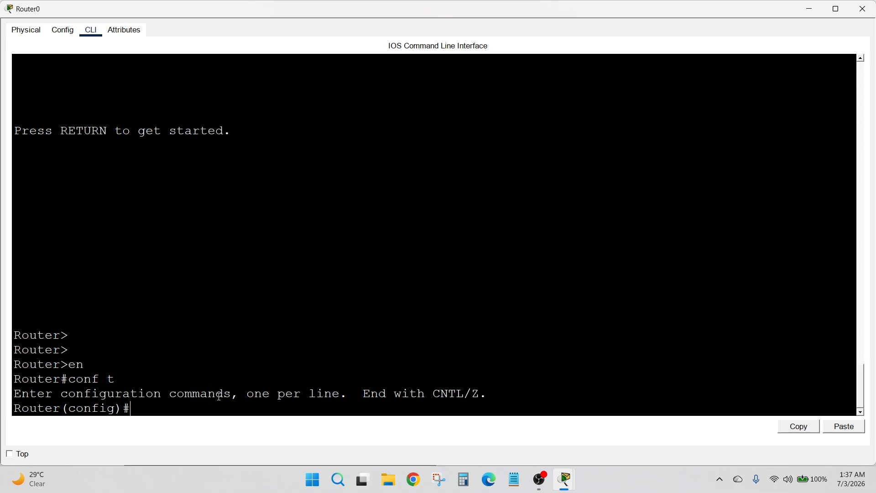
pyautogui.write('hostname r1')
pyautogui.press('Return')
pyautogui.press('Return')
pyautogui.press('Return')
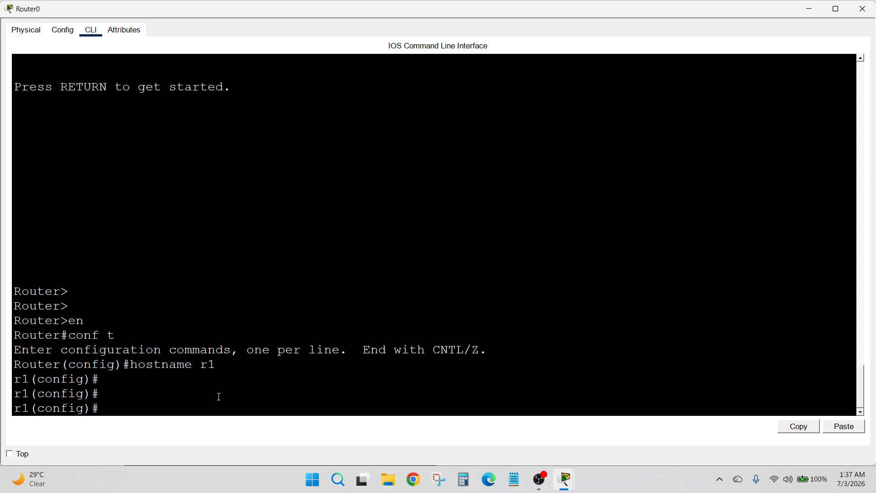
# Create local user r2 with the shared CHAP password
pyautogui.write('int')
pyautogui.press('BackSpace')
pyautogui.press('BackSpace')
pyautogui.press('BackSpace')
pyautogui.press('BackSpace')
pyautogui.write('username r2 pass')
pyautogui.press('Tab')
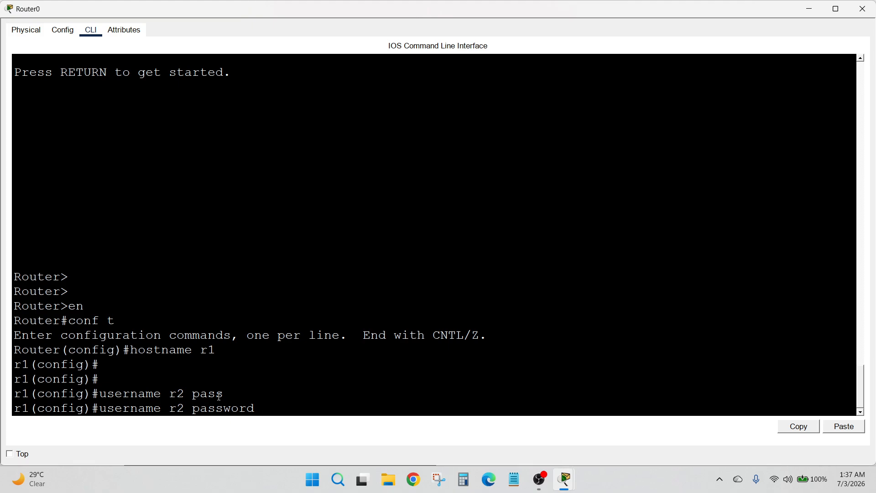
pyautogui.write('ccna')
pyautogui.press('Return')
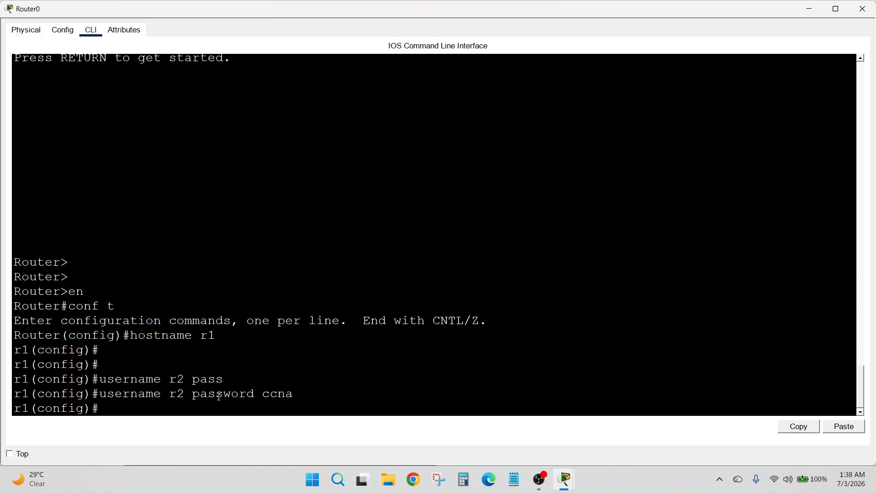
# Set PPP encapsulation on interface Serial0/2/1
pyautogui.write('int s0/2/1')
pyautogui.press('Return')
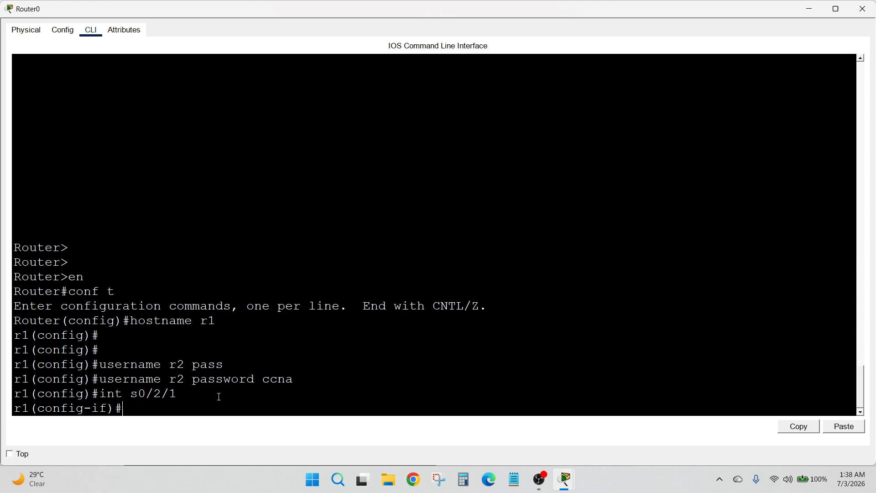
pyautogui.write('en')
pyautogui.press('Tab')
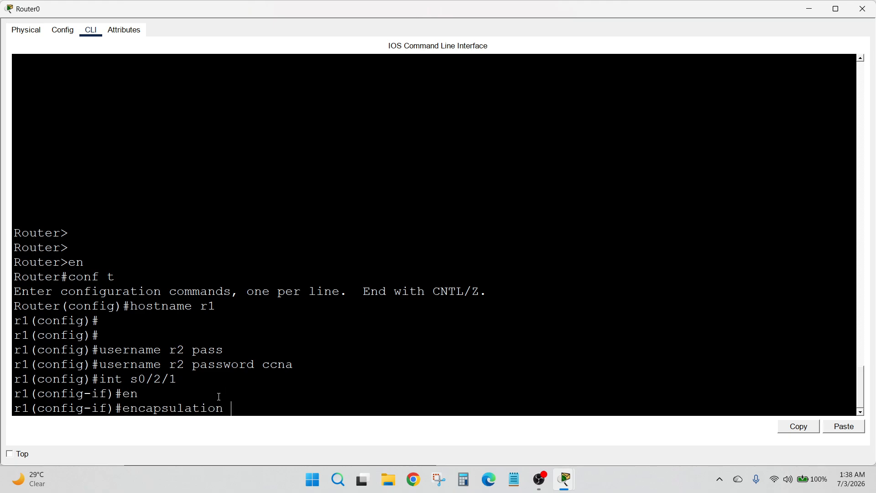
pyautogui.write('ppp')
pyautogui.press('Return')
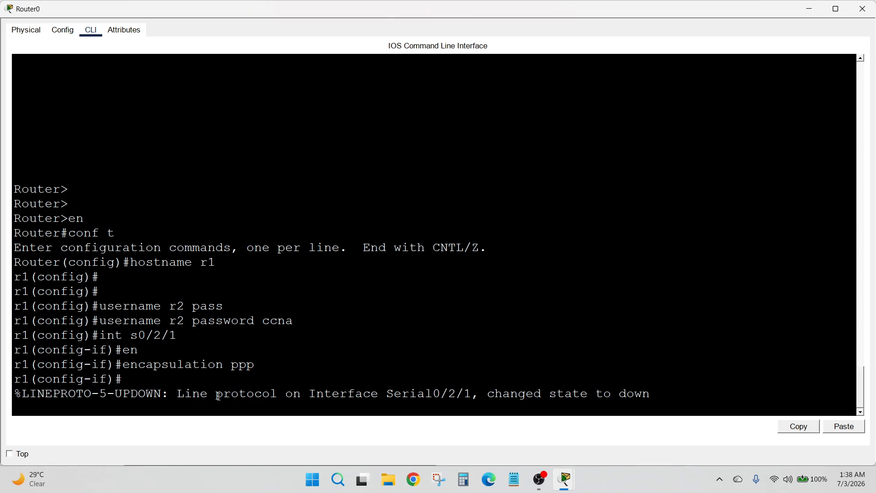
pyautogui.press('Return')
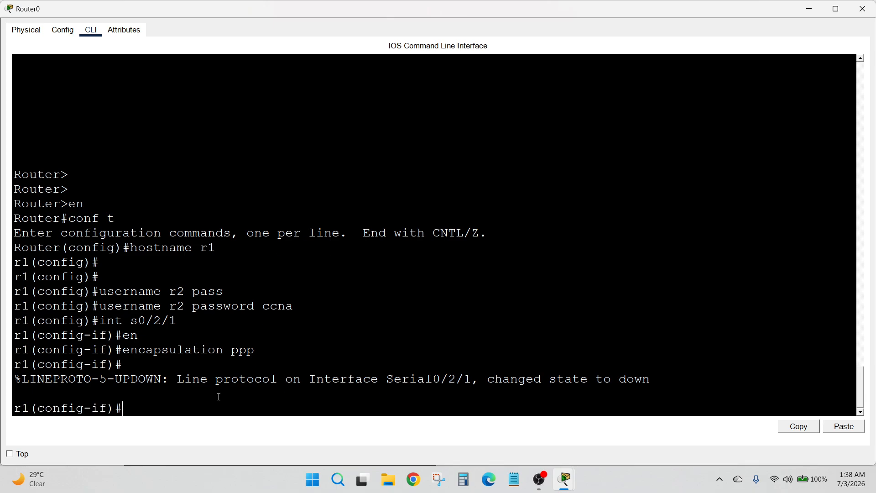
# Require CHAP authentication on Serial0/2/1, bring it up with no shutdown, and exit the console
pyautogui.write('ppp a')
pyautogui.press('Tab')
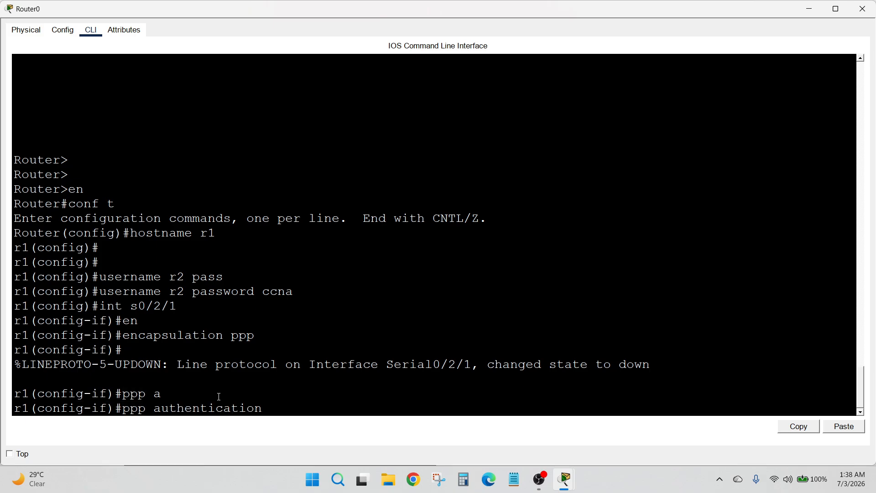
pyautogui.write('chap')
pyautogui.press('Return')
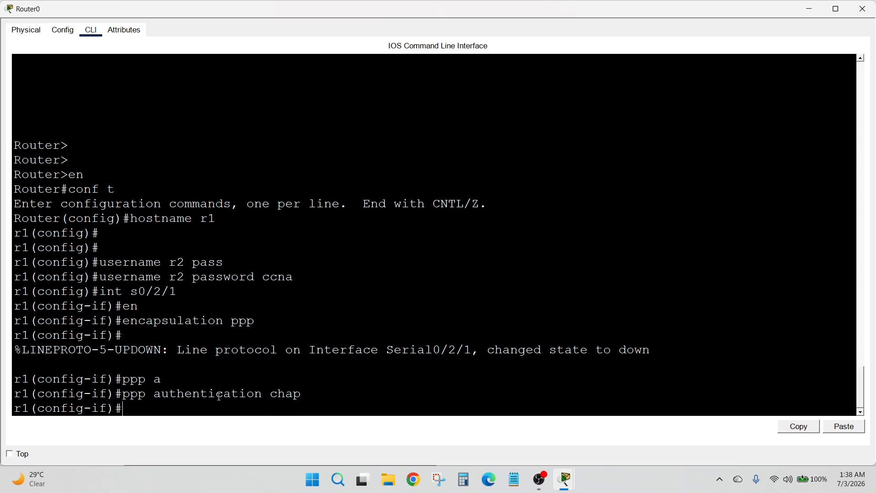
pyautogui.write('no sh')
pyautogui.press('Tab')
pyautogui.press('Return')
pyautogui.press('Return')
pyautogui.write('ex')
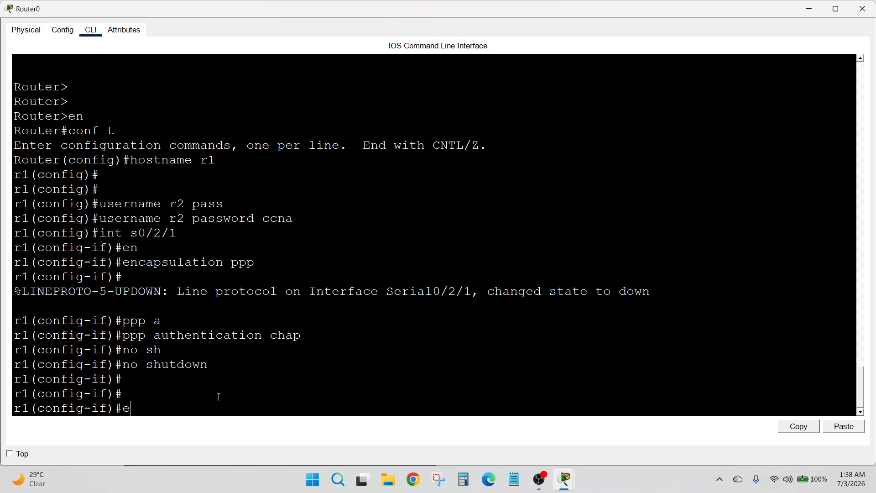
pyautogui.press('Return')
pyautogui.write('ex')
pyautogui.press('Return')
pyautogui.press('Return')
pyautogui.press('Return')
pyautogui.press('Return')
pyautogui.press('Return')
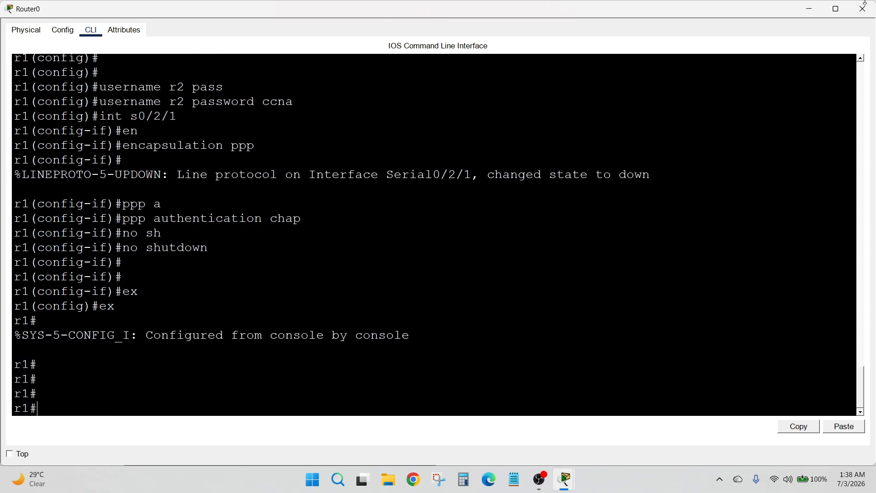
pyautogui.click(858, 15)
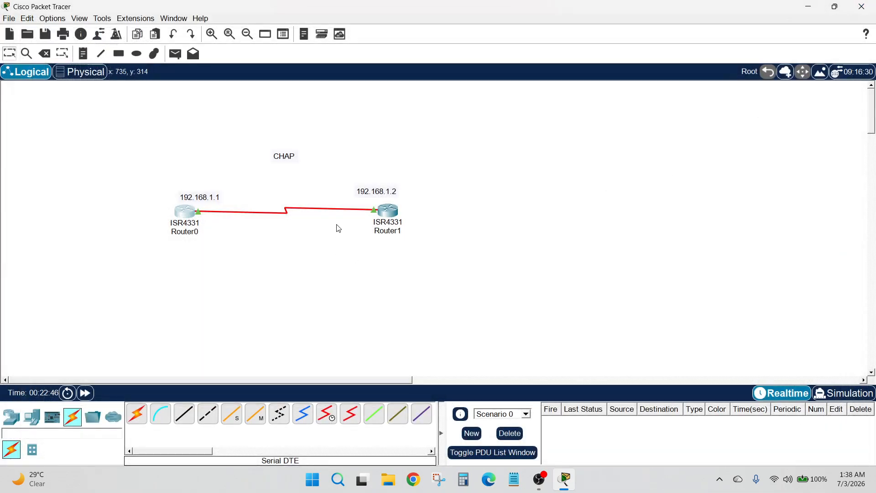
# Reopen Router1's console, return to global configuration and set its hostname to r2
pyautogui.click(388, 211)
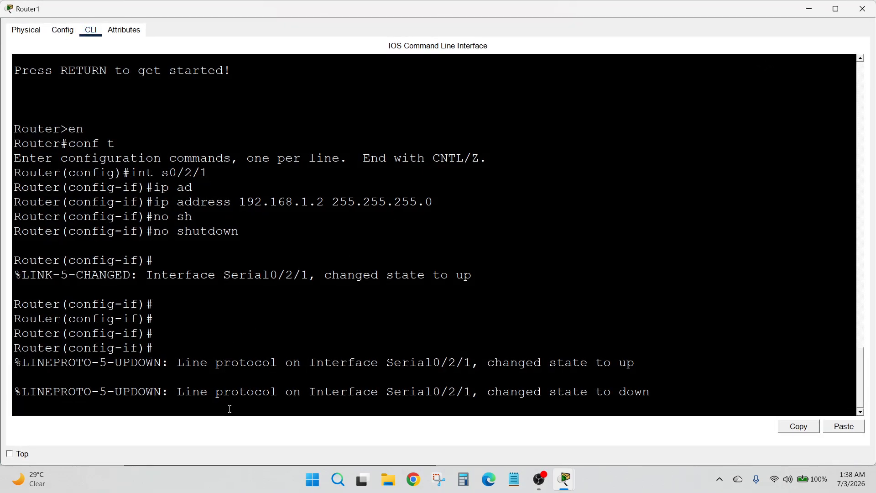
pyautogui.press('Return')
pyautogui.press('Return')
pyautogui.press('Return')
pyautogui.write('ex')
pyautogui.press('Return')
pyautogui.write('ex')
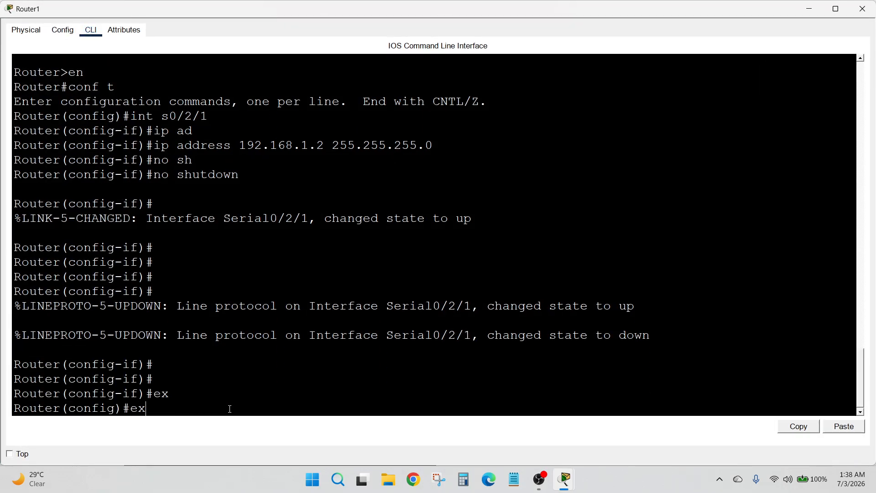
pyautogui.press('Return')
pyautogui.press('Return')
pyautogui.press('Return')
pyautogui.write('conf t')
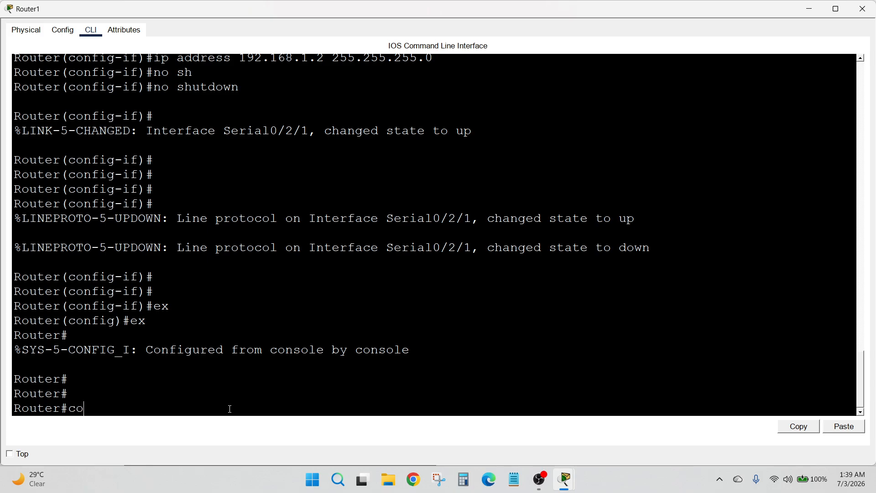
pyautogui.press('Return')
pyautogui.write('hostname')
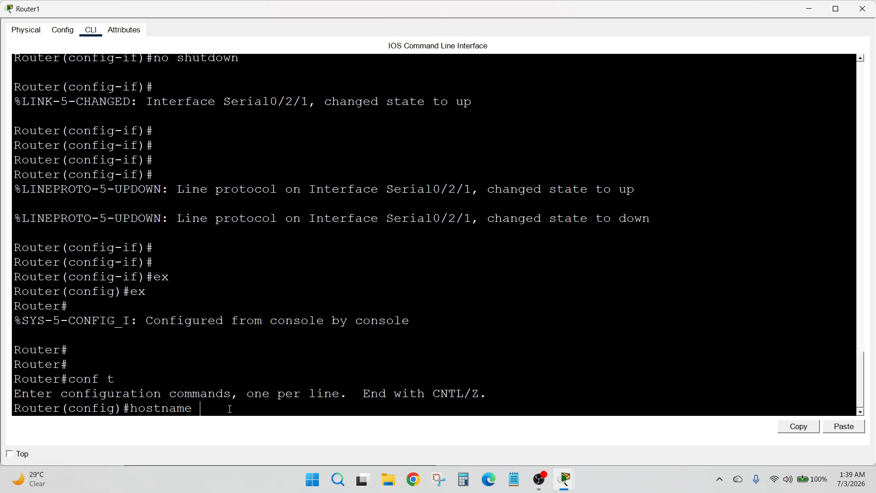
pyautogui.write(' r2')
pyautogui.press('Return')
pyautogui.press('Return')
pyautogui.press('Return')
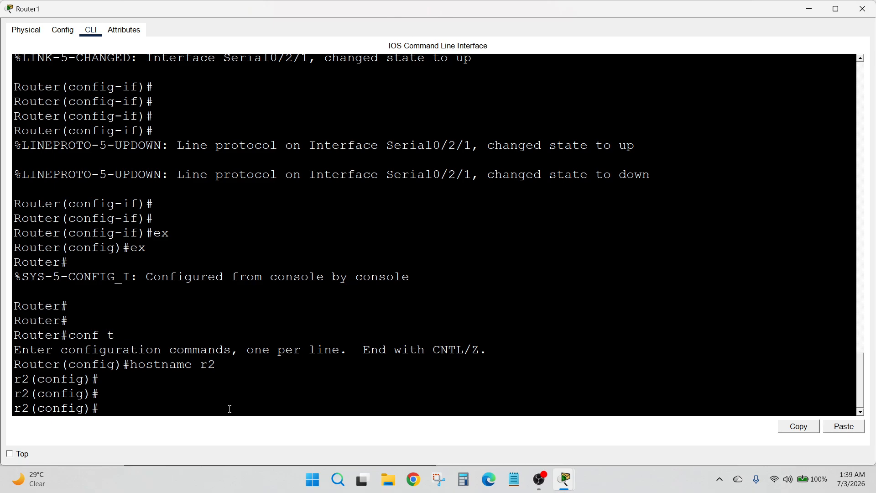
# Create local user r1 with the shared CHAP password
pyautogui.write('username r1 pas')
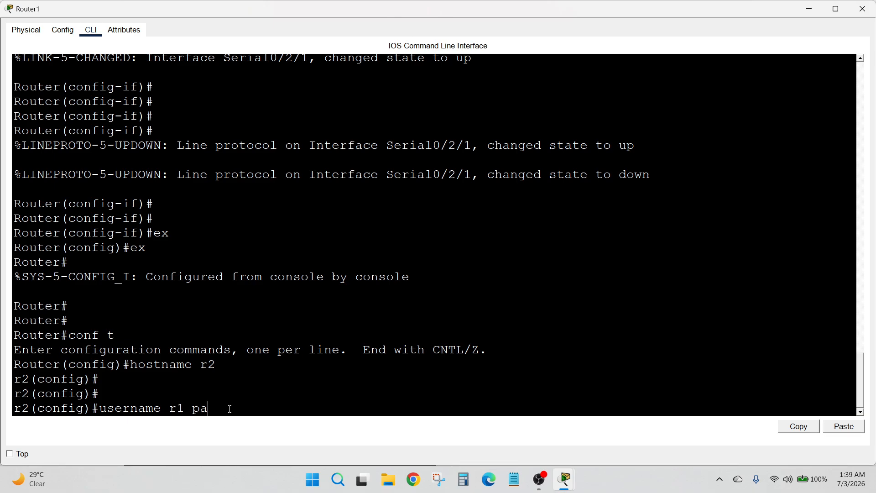
pyautogui.press('Tab')
pyautogui.write('ccna')
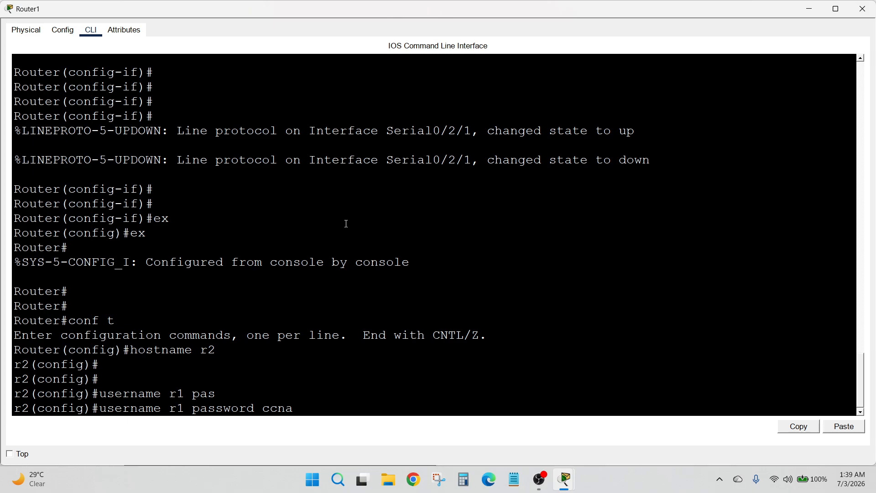
pyautogui.press('Return')
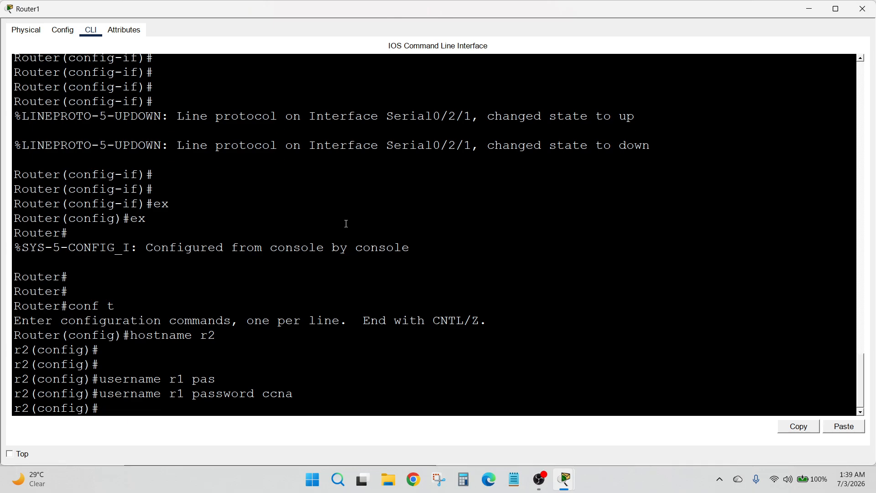
# Apply PPP encapsulation to interface Serial0/2/1
pyautogui.write('int s0/2/1')
pyautogui.press('Return')
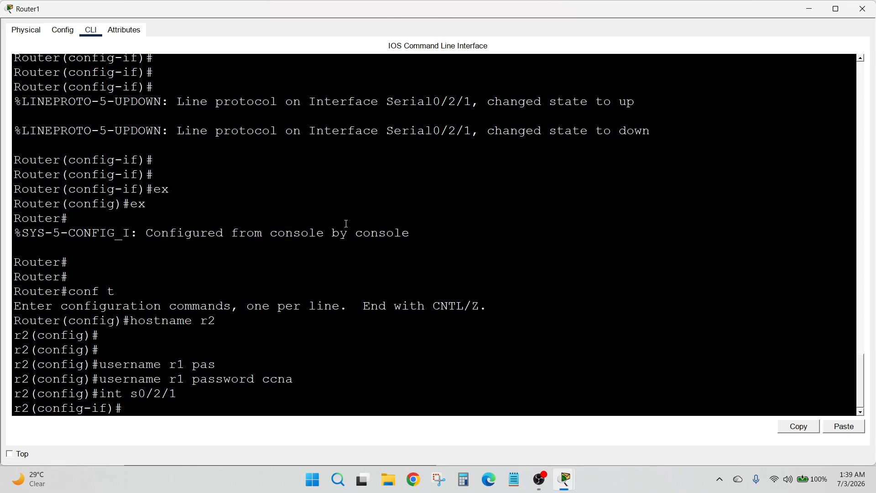
pyautogui.write('en')
pyautogui.press('Return')
pyautogui.write('encapsulation ppp')
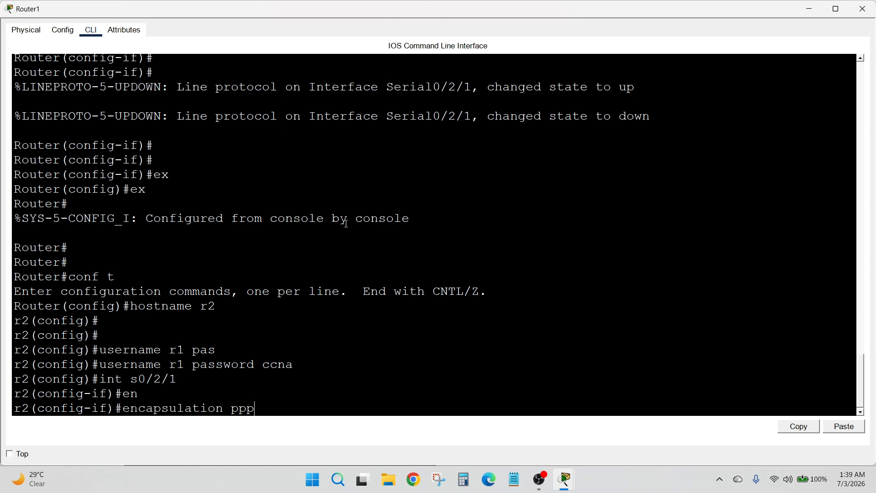
pyautogui.press('Return')
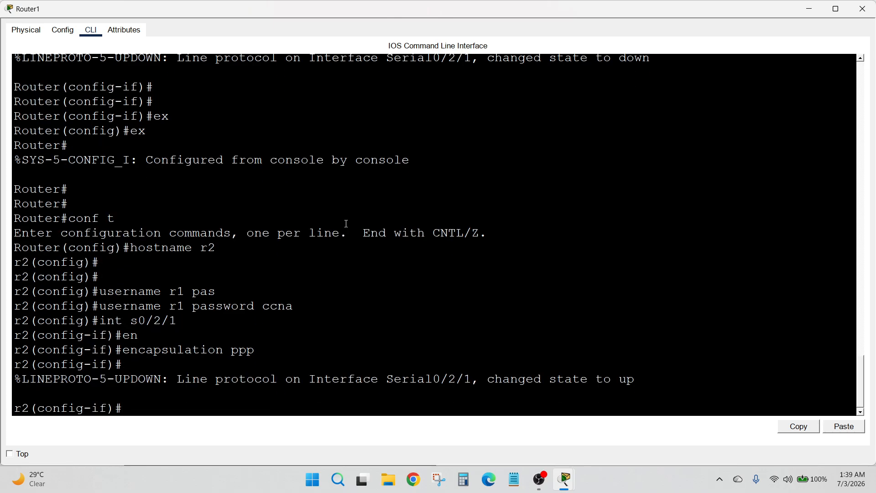
# Require CHAP authentication on Serial0/2/1 and bring it up with no shutdown
pyautogui.write('ppp a')
pyautogui.press('Tab')
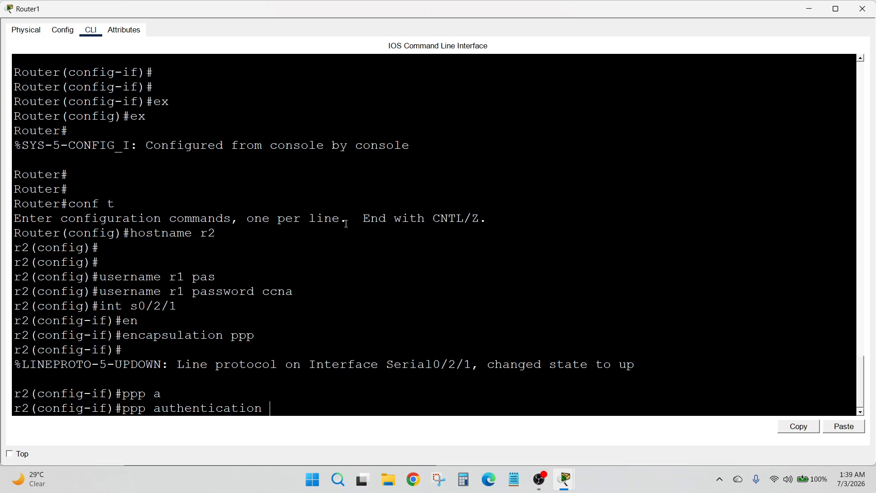
pyautogui.write('chap')
pyautogui.press('Return')
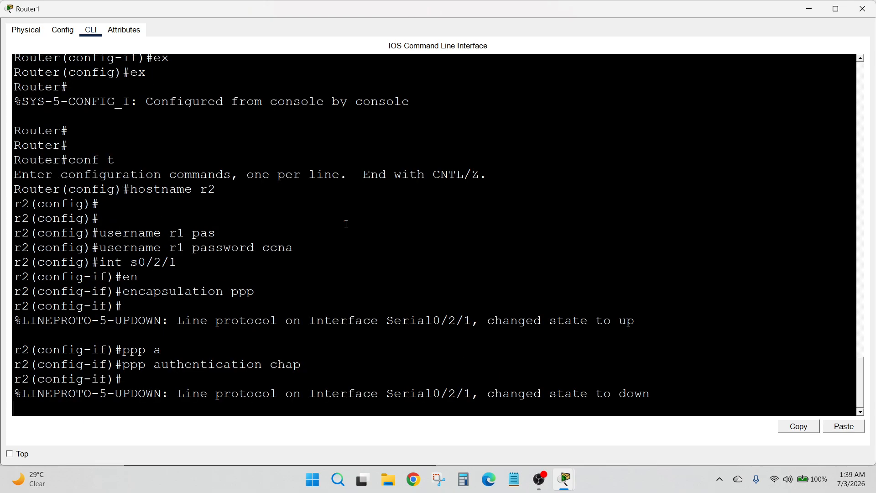
pyautogui.write('no sh')
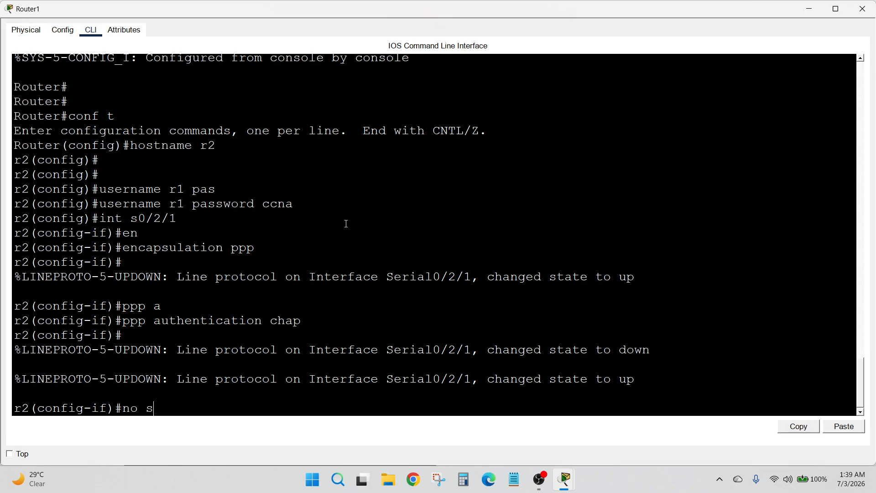
pyautogui.press('Tab')
pyautogui.press('Return')
pyautogui.press('Return')
pyautogui.press('Return')
# Exit three times to leave configuration and end the r2 console session
pyautogui.write('ex')
pyautogui.press('Return')
pyautogui.write('ex')
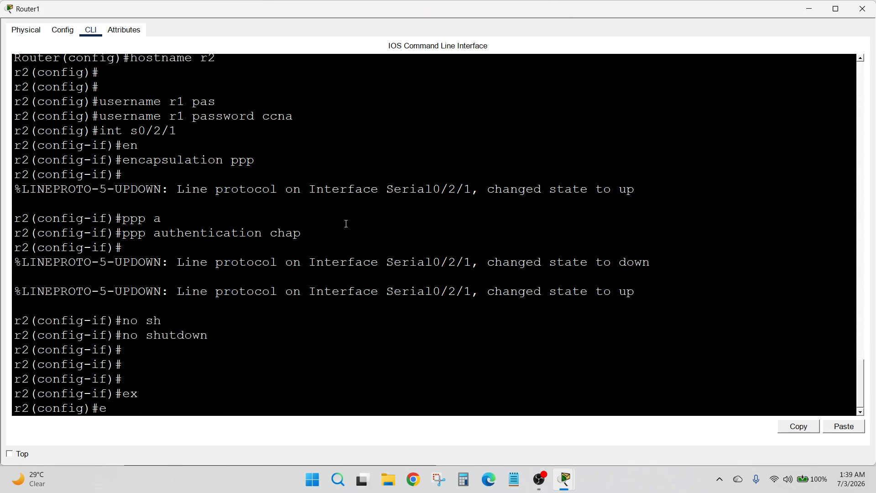
pyautogui.press('Return')
pyautogui.press('Return')
pyautogui.write('ex')
pyautogui.press('Return')
pyautogui.press('Return')
pyautogui.press('Return')
pyautogui.press('Return')
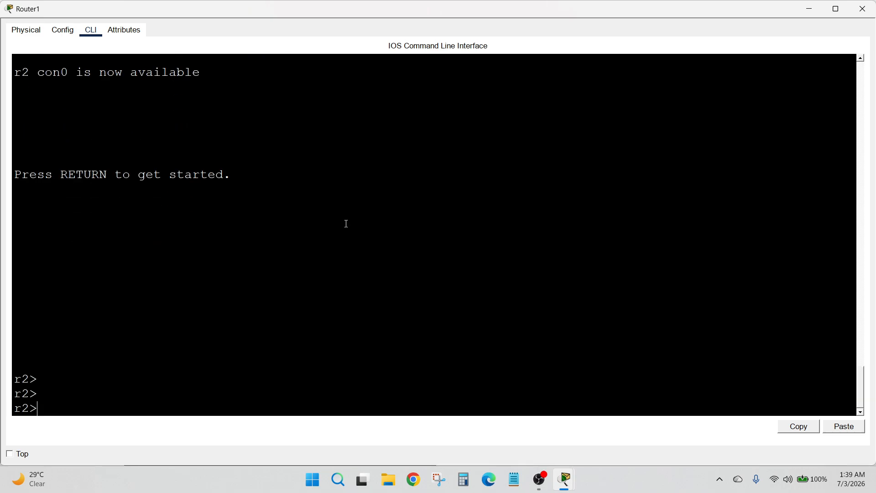
# Close Router1's window and bring up Router0's command line
pyautogui.click(862, 9)
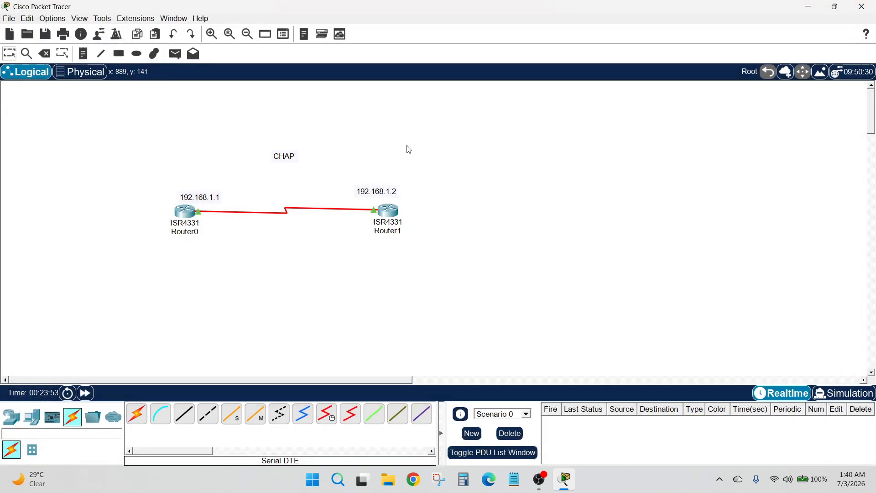
pyautogui.moveTo(40, 165); pyautogui.dragTo(465, 280)
pyautogui.moveTo(141, 144); pyautogui.dragTo(444, 281)
pyautogui.click(185, 213)
# Run show int s0/2/1 on Router0 and highlight the Serial0/2/1 up (connected) status
pyautogui.click(149, 405)
pyautogui.press('Return')
pyautogui.press('Return')
pyautogui.press('Return')
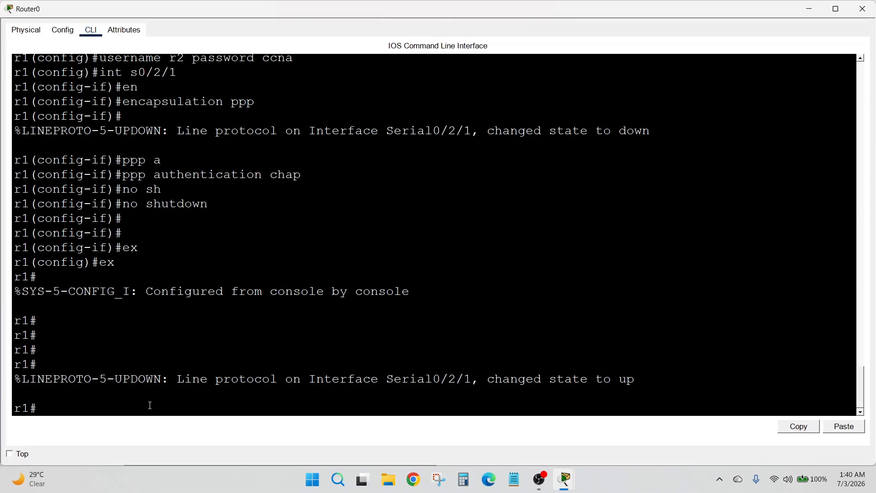
pyautogui.write(';')
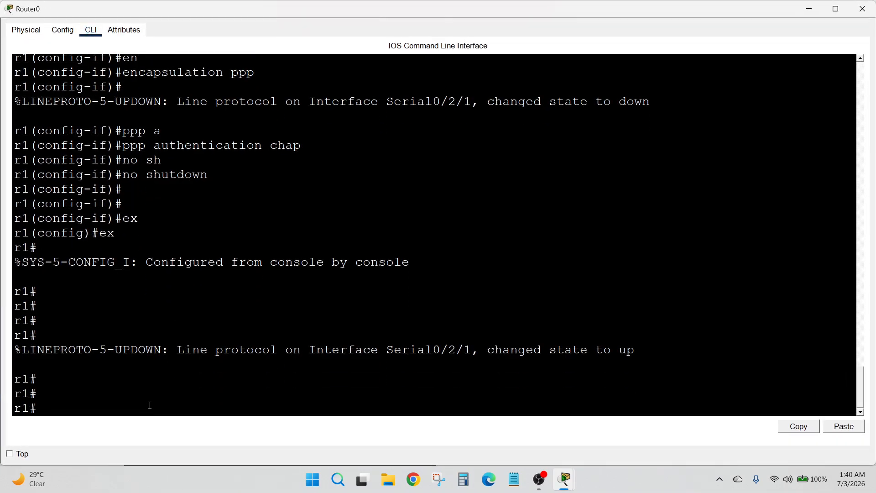
pyautogui.write('show int s0/2/1')
pyautogui.press('Return')
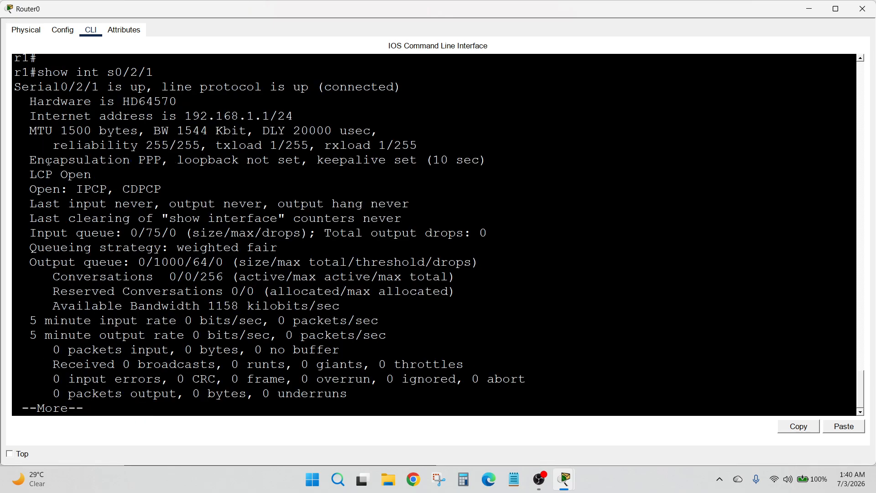
pyautogui.doubleClick(13, 85)
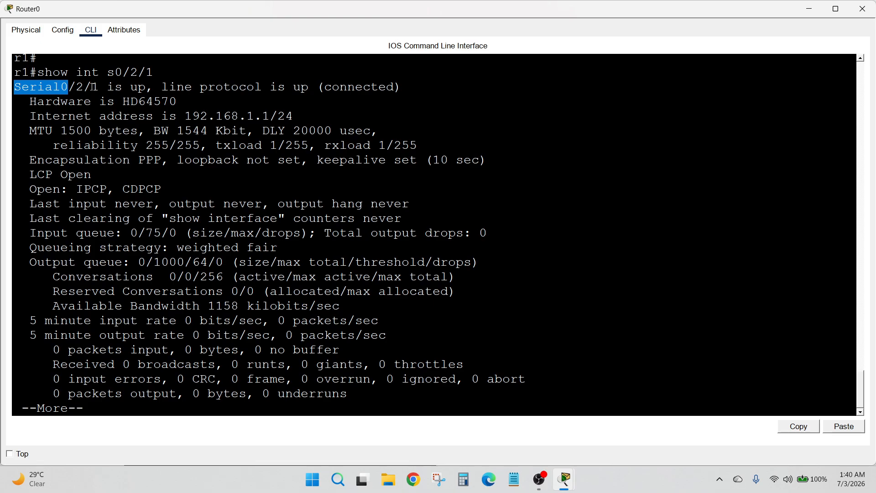
pyautogui.moveTo(105, 87); pyautogui.dragTo(401, 87)
pyautogui.click(433, 83)
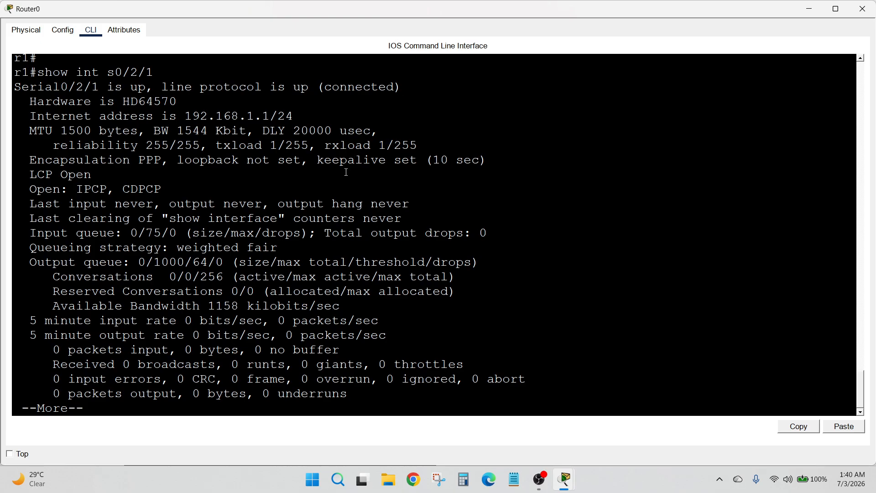
# Close Router0's window and enter privileged mode on Router1's CLI with enable
pyautogui.click(862, 9)
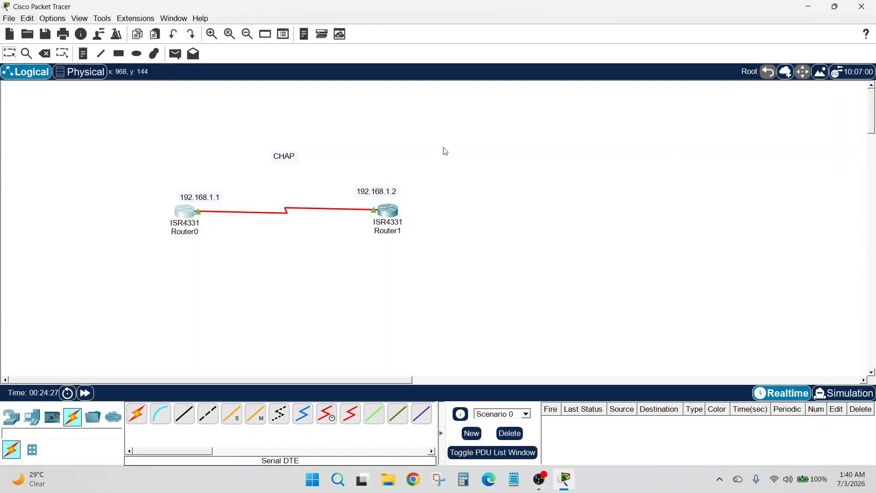
pyautogui.click(388, 211)
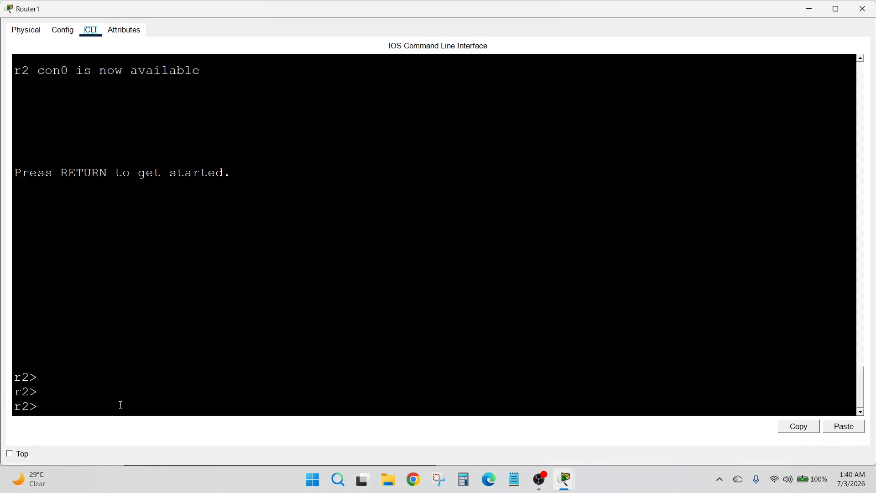
pyautogui.write('en')
pyautogui.press('Return')
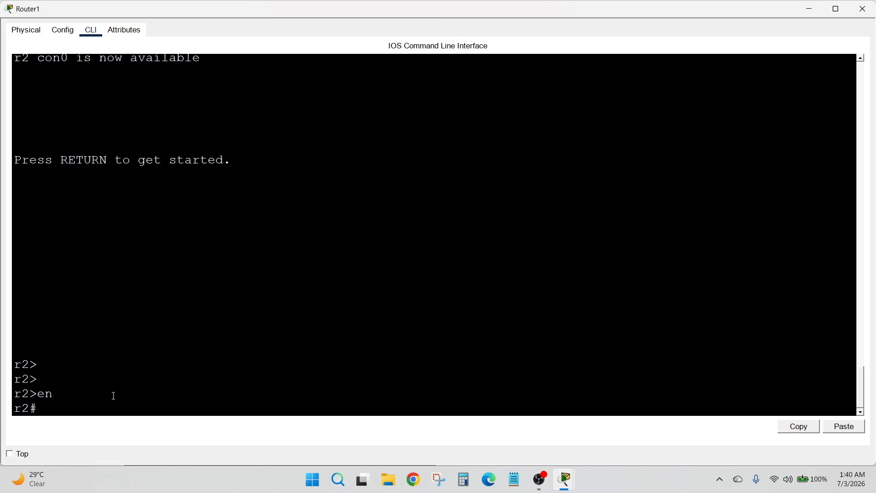
# Run show int s0/2/1 on Router1, highlight the up status line, then quit and close the window
pyautogui.write('show int s0/2/1')
pyautogui.press('Return')
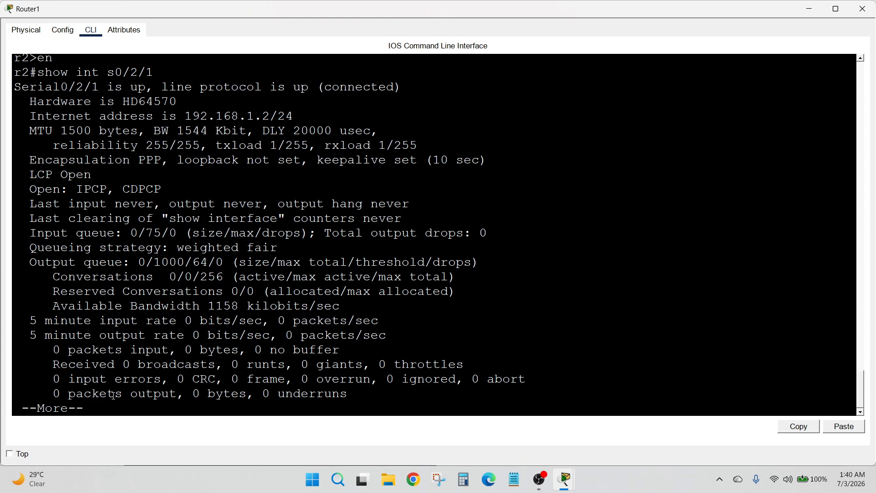
pyautogui.moveTo(13, 91); pyautogui.dragTo(405, 88)
pyautogui.click(409, 110)
pyautogui.press('q')
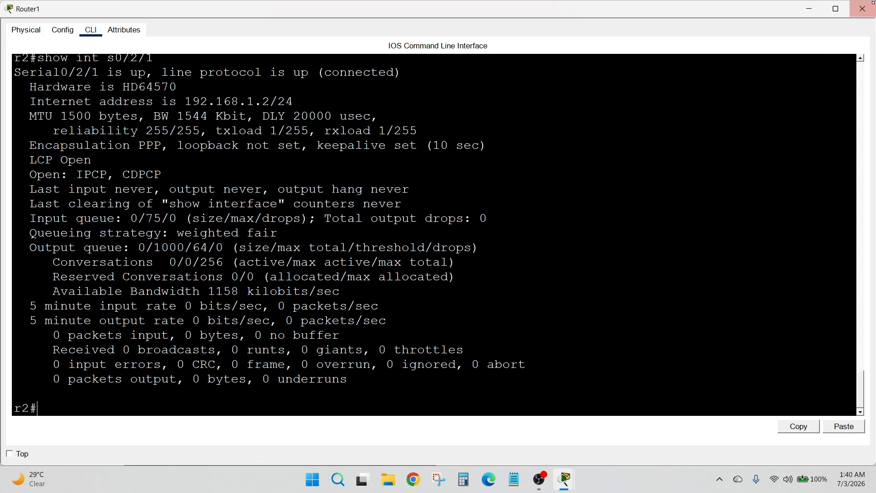
pyautogui.click(870, 10)
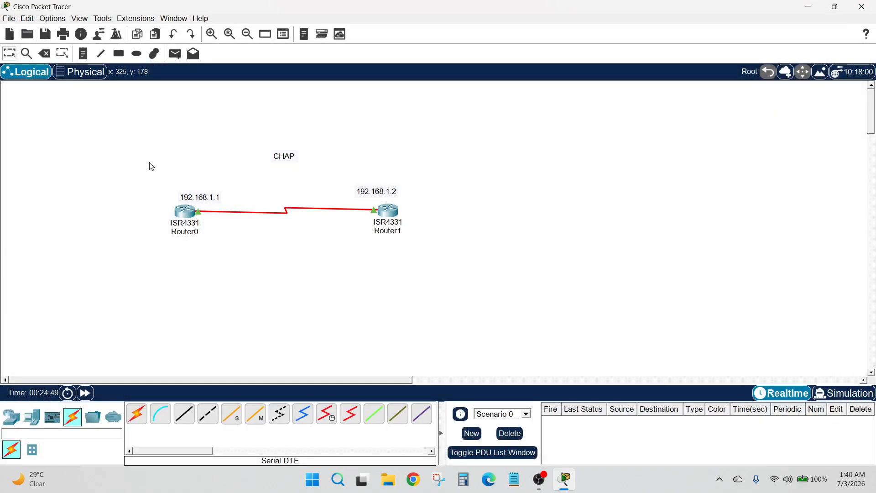
pyautogui.moveTo(127, 156); pyautogui.dragTo(459, 255)
pyautogui.moveTo(115, 143); pyautogui.dragTo(435, 255)
pyautogui.click(444, 195)
pyautogui.moveTo(92, 134); pyautogui.dragTo(438, 254)
pyautogui.click(455, 171)
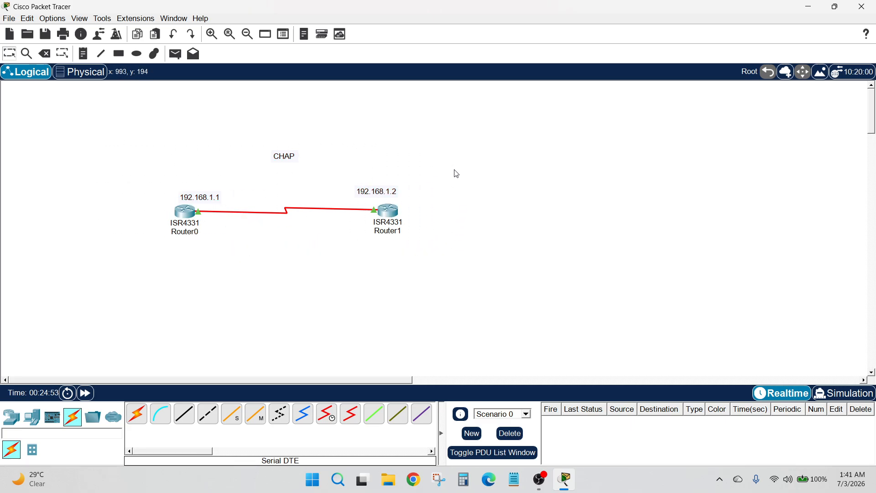